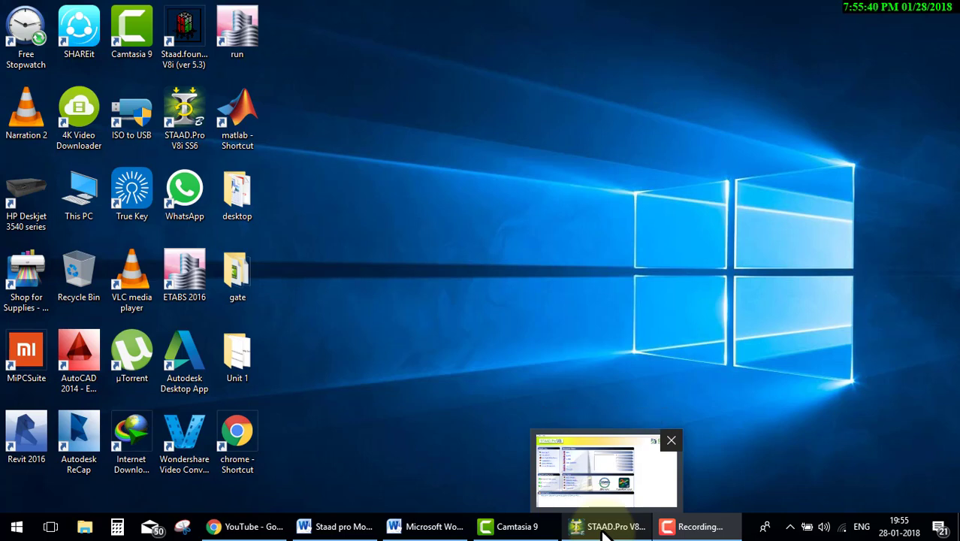
# Step: Bring up the Staad pro Module Word document and highlight the Member Truss topic
pyautogui.moveTo(424, 527)
pyautogui.click(433, 530)
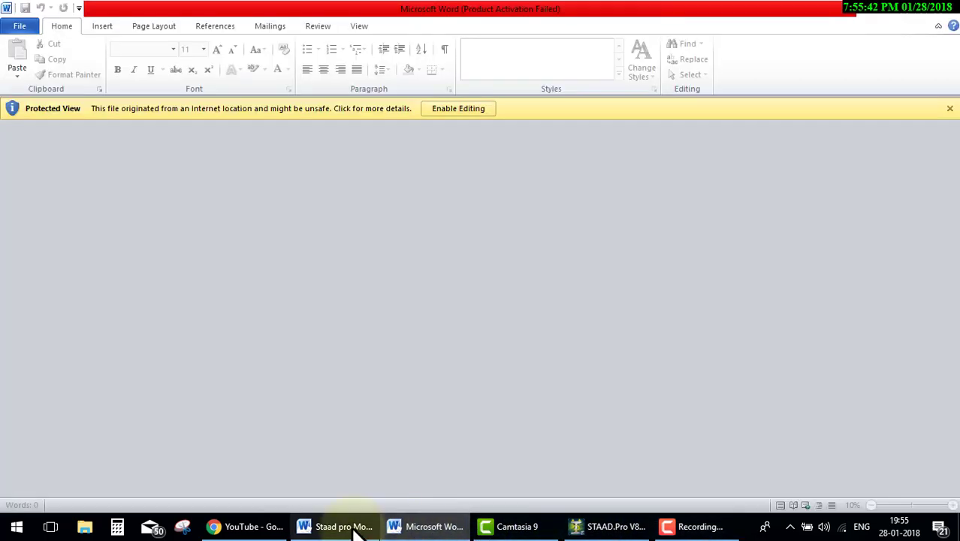
pyautogui.click(354, 530)
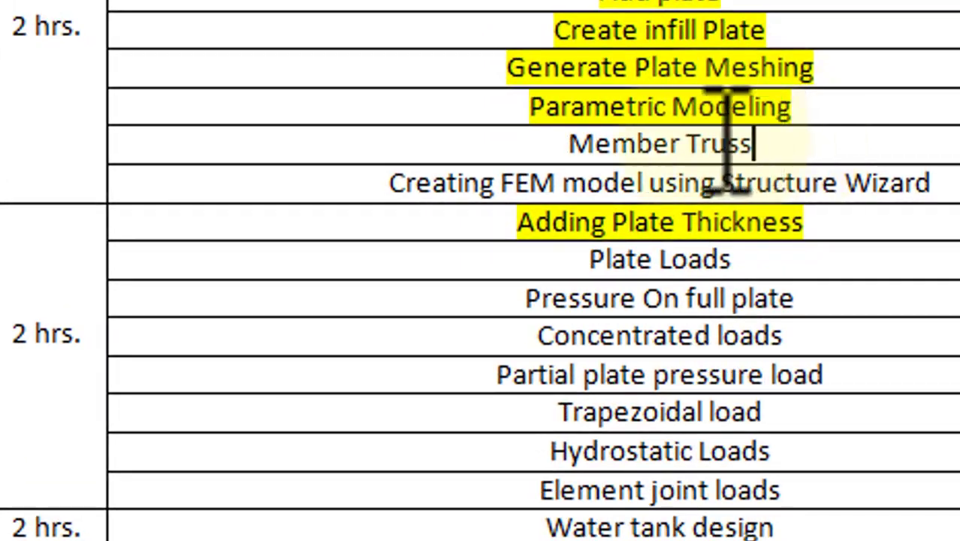
pyautogui.moveTo(744, 148); pyautogui.dragTo(562, 148)
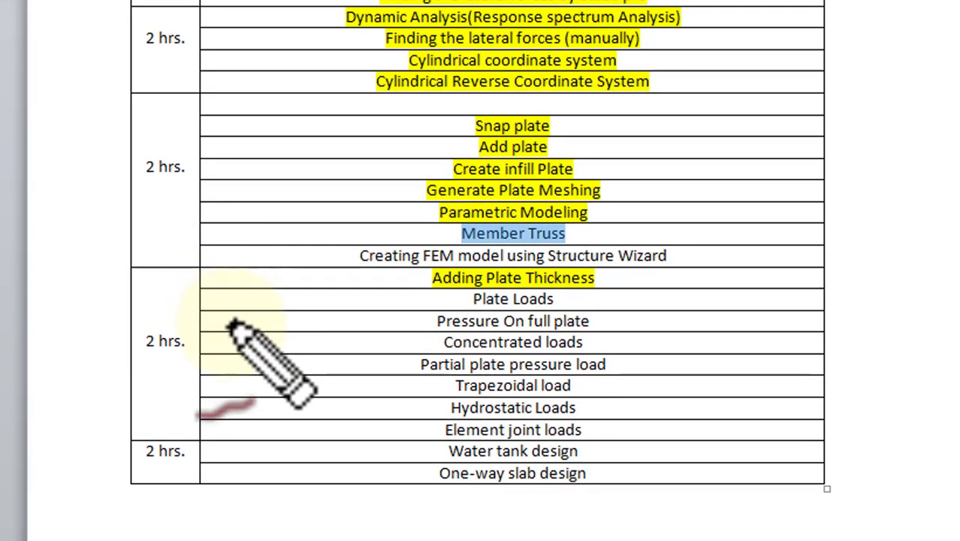
# Step: Sketch a two-panel truss with chords, diagonals and supports at both ends
pyautogui.moveTo(231, 323)
pyautogui.mouseDown()
pyautogui.moveTo(294, 175)
pyautogui.moveTo(344, 312)
pyautogui.mouseUp()
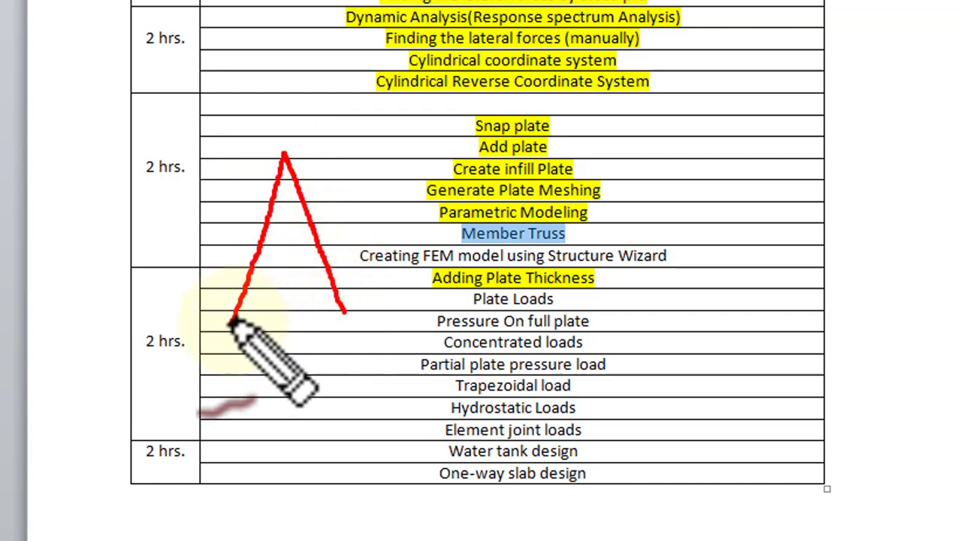
pyautogui.moveTo(225, 325); pyautogui.dragTo(344, 309)
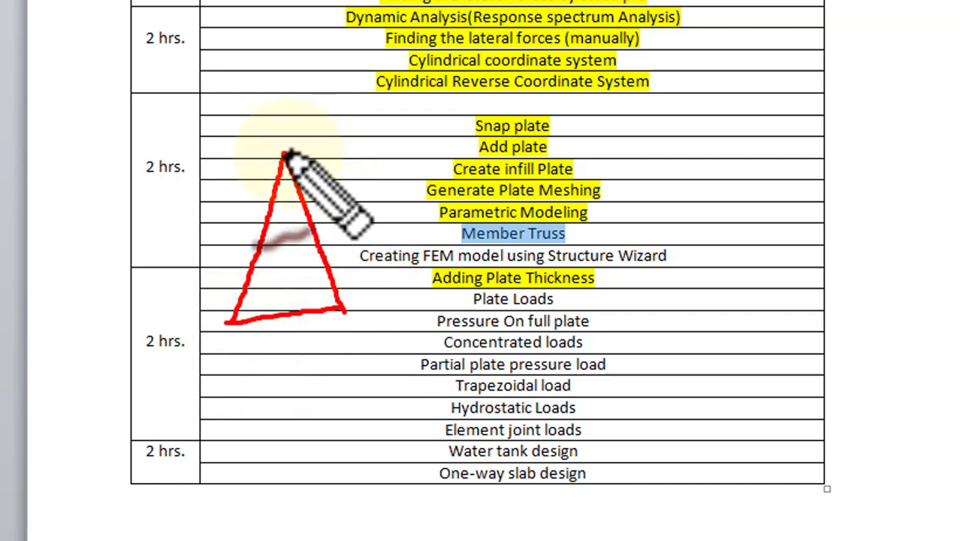
pyautogui.moveTo(285, 156)
pyautogui.mouseDown()
pyautogui.moveTo(335, 150)
pyautogui.moveTo(344, 308)
pyautogui.mouseUp()
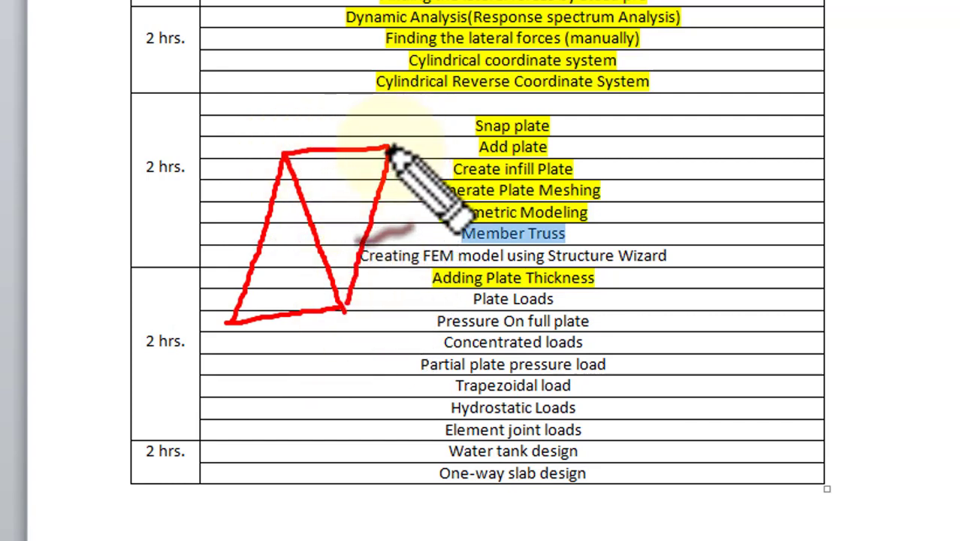
pyautogui.moveTo(389, 148)
pyautogui.mouseDown()
pyautogui.moveTo(443, 221)
pyautogui.moveTo(459, 277)
pyautogui.mouseUp()
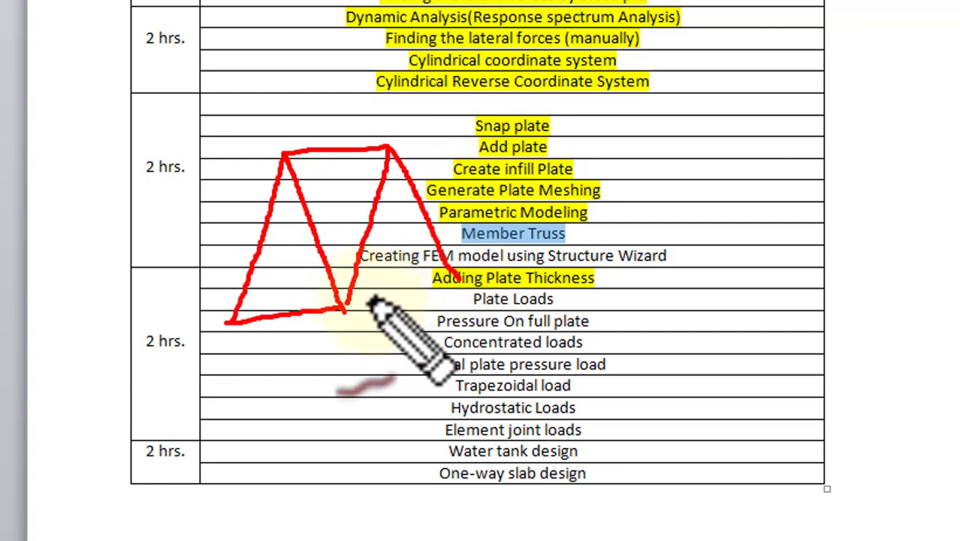
pyautogui.moveTo(344, 308)
pyautogui.mouseDown()
pyautogui.moveTo(428, 298)
pyautogui.moveTo(455, 278)
pyautogui.mouseUp()
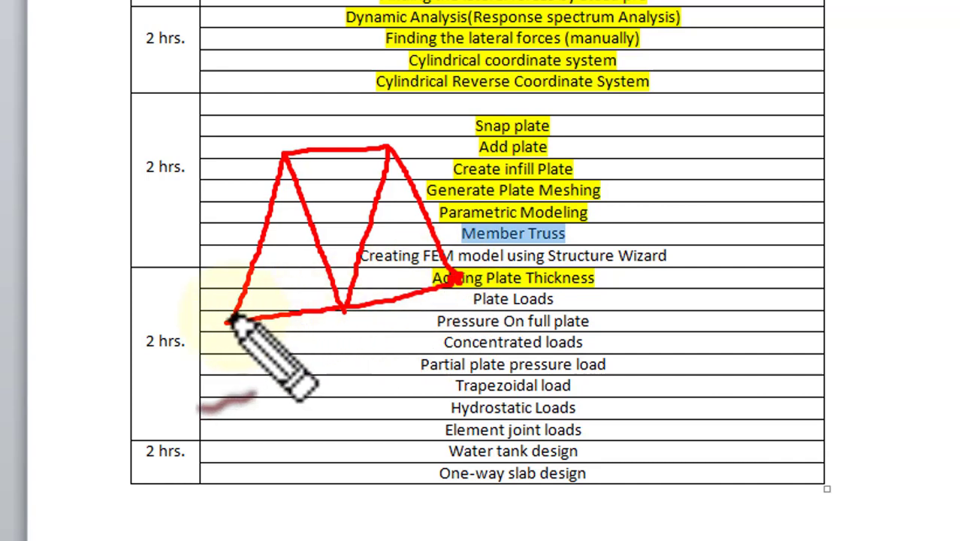
pyautogui.moveTo(231, 323)
pyautogui.mouseDown()
pyautogui.moveTo(218, 345)
pyautogui.moveTo(256, 351)
pyautogui.mouseUp()
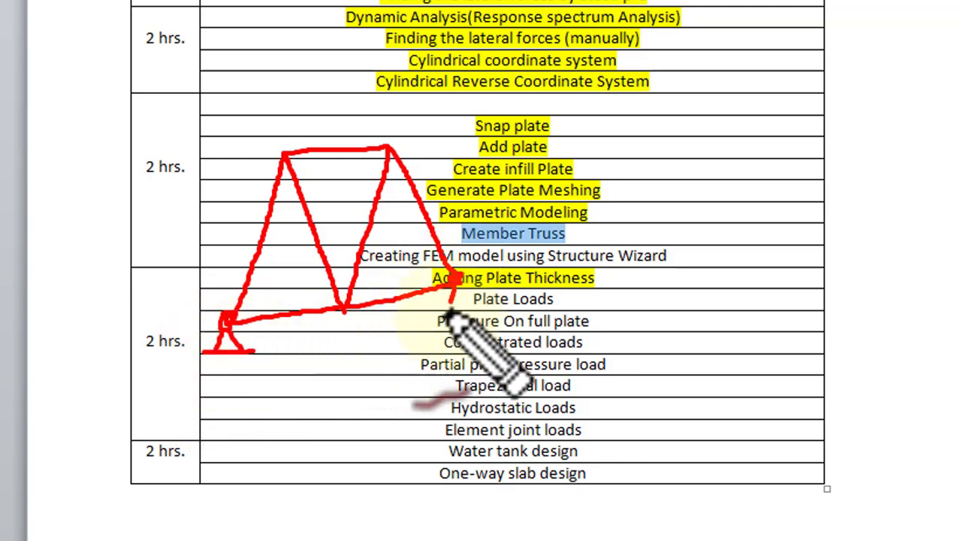
pyautogui.moveTo(466, 314); pyautogui.dragTo(455, 280)
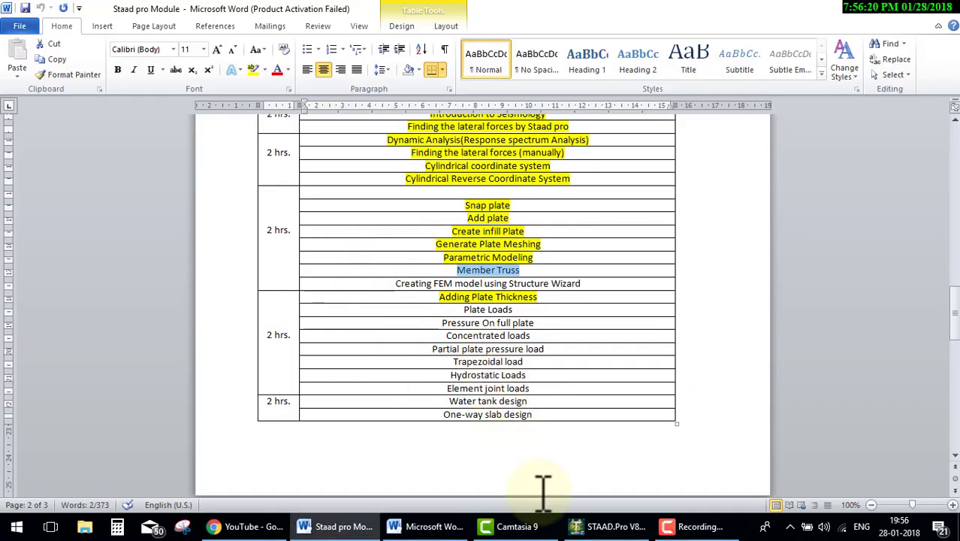
# Step: Start a new STAAD.Pro project named 'truss' in Meter/KiloNewton units with Add Beam selected
pyautogui.click(589, 534)
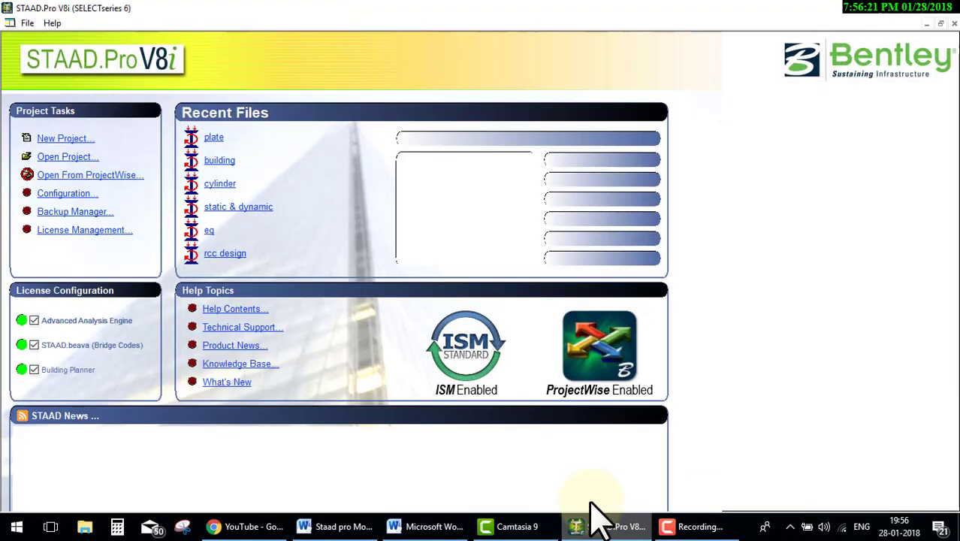
pyautogui.click(76, 139)
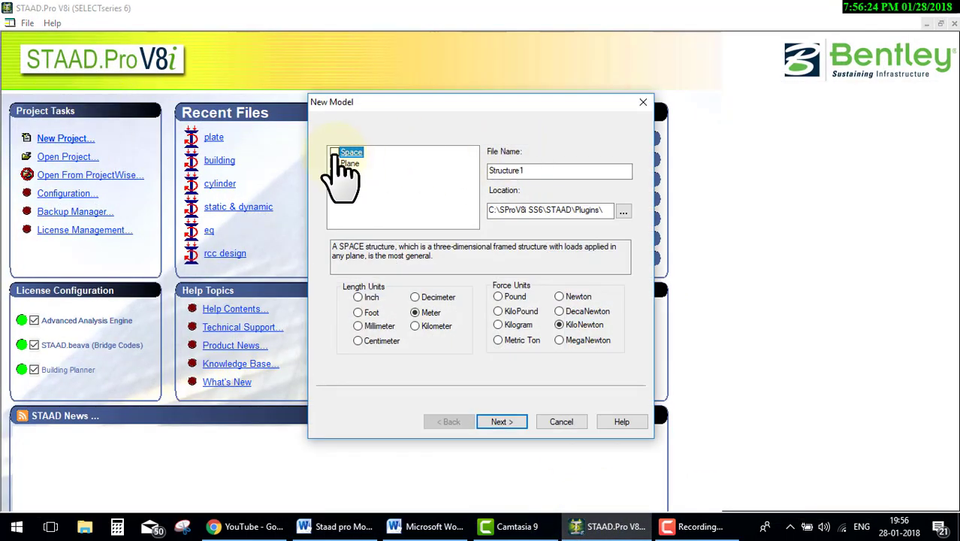
pyautogui.doubleClick(538, 167)
pyautogui.write('truss')
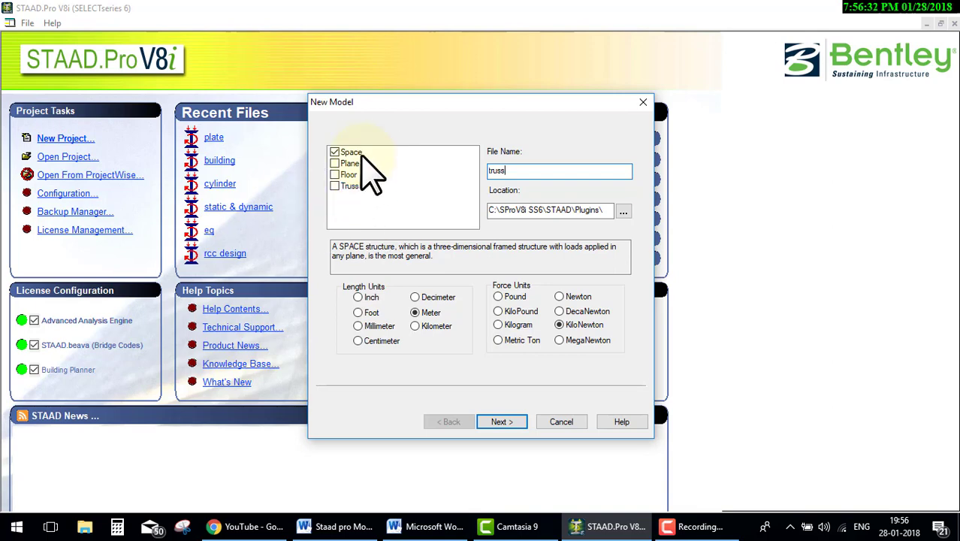
pyautogui.click(522, 425)
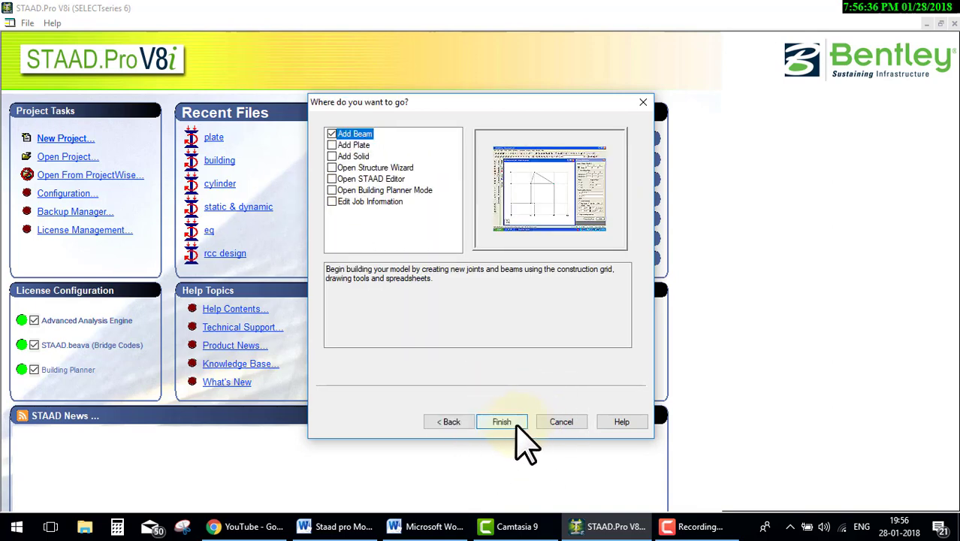
pyautogui.click(511, 425)
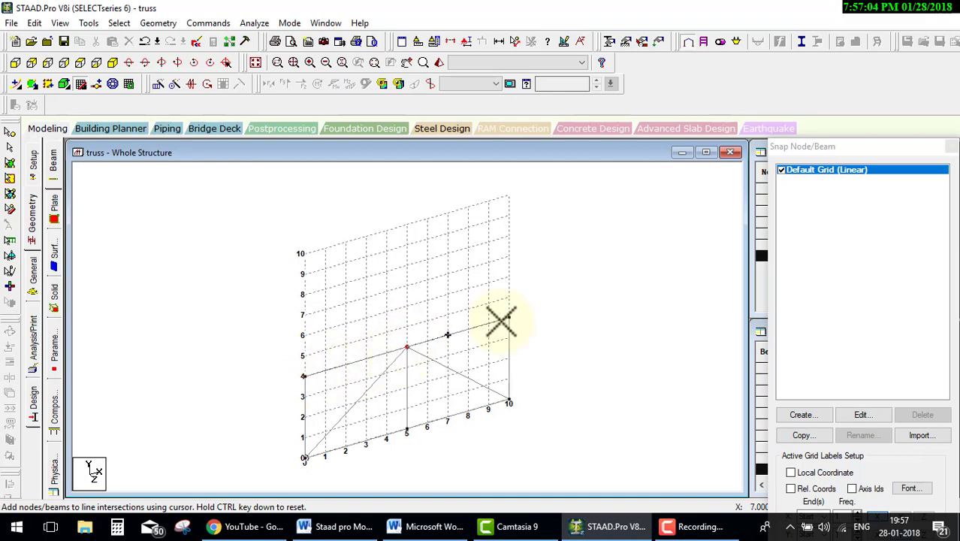
# Step: Close the Snap Node/Beam grid and view the finished truss from the front
pyautogui.click(951, 146)
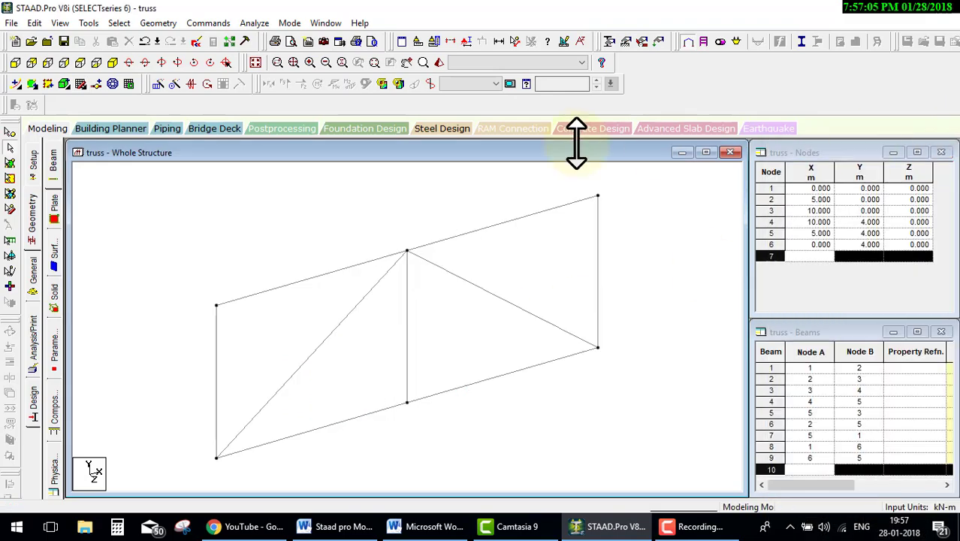
pyautogui.click(15, 64)
# Step: Create a Pinned Support 2 and a Fixed But Support 3 releasing FX and MZ
pyautogui.click(33, 270)
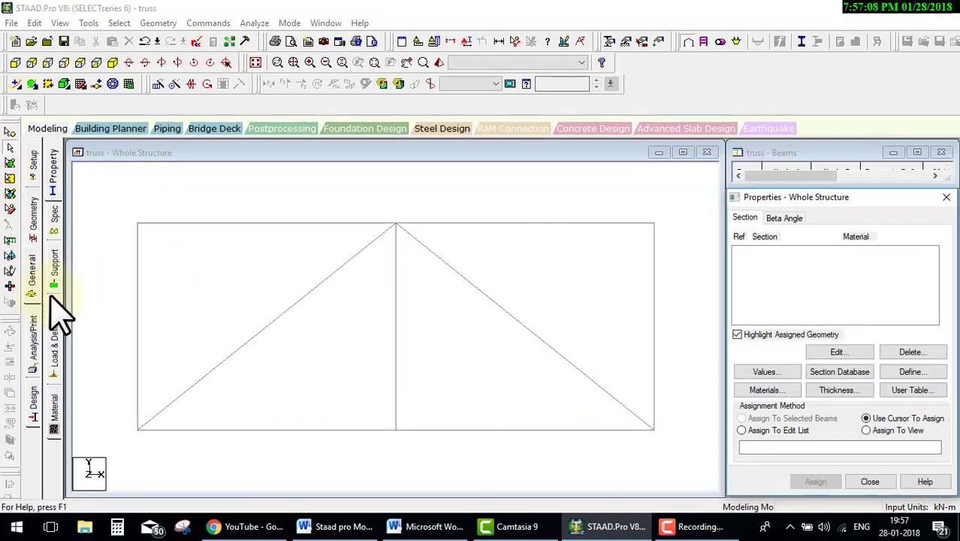
pyautogui.click(56, 304)
pyautogui.click(849, 380)
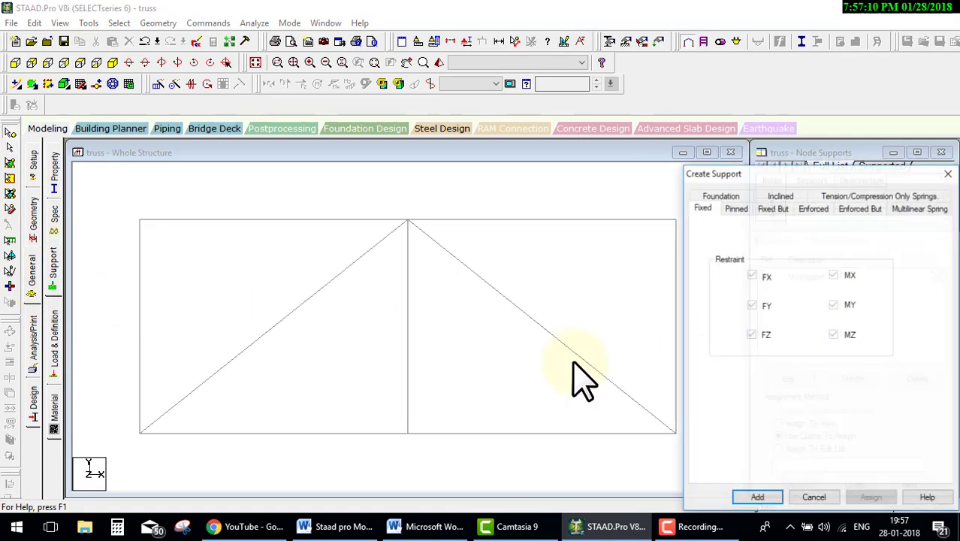
pyautogui.click(733, 209)
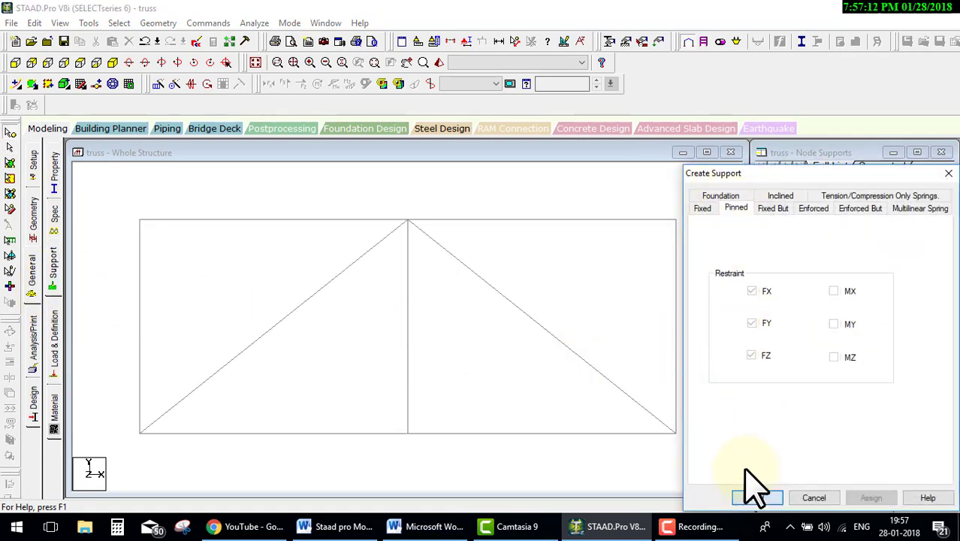
pyautogui.click(756, 497)
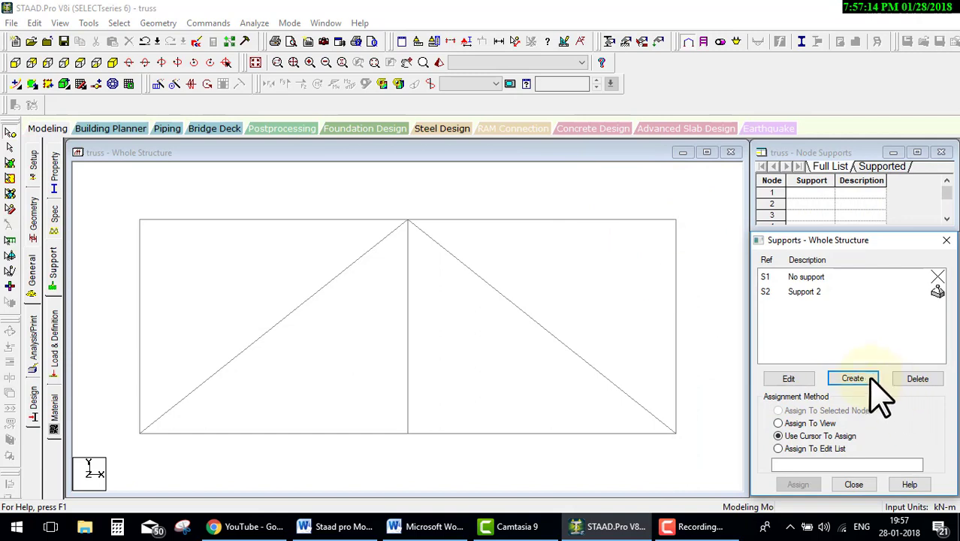
pyautogui.click(852, 379)
pyautogui.click(772, 209)
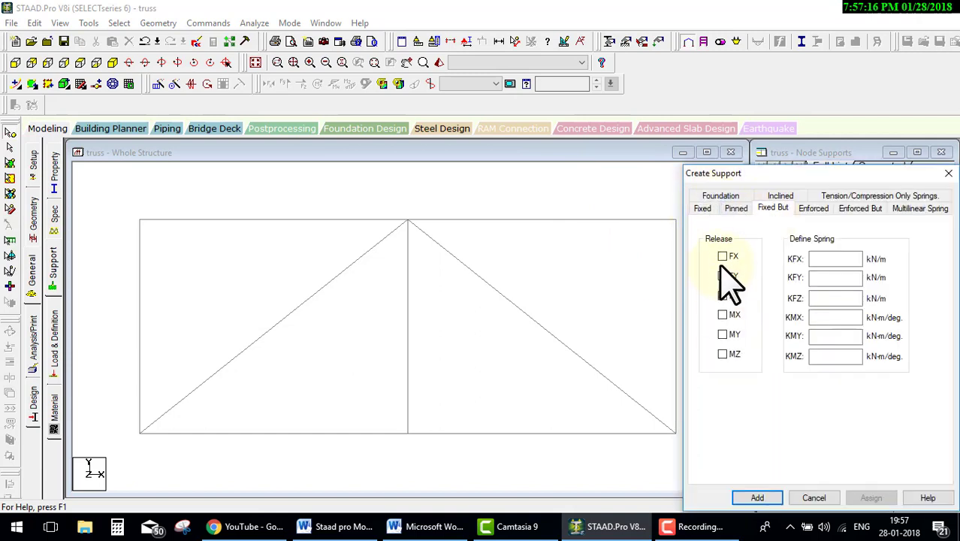
pyautogui.click(723, 258)
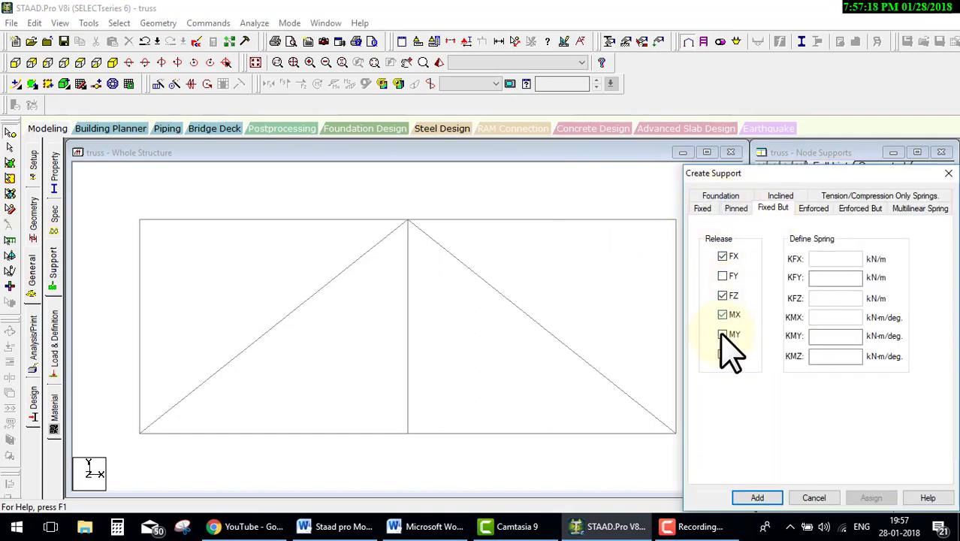
pyautogui.click(723, 355)
pyautogui.click(770, 496)
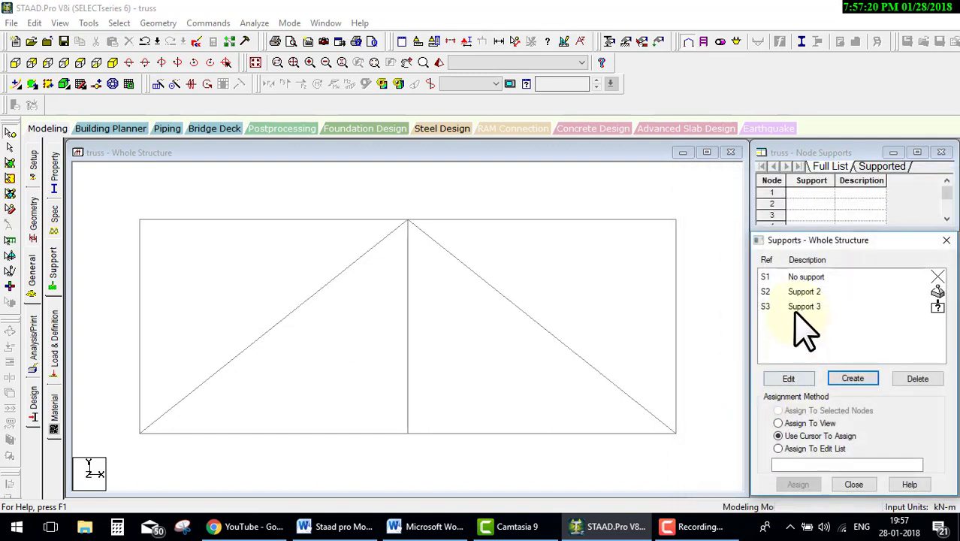
# Step: Assign Support 2 to node 1 and Support 3 to node 3
pyautogui.click(797, 292)
pyautogui.moveTo(127, 418); pyautogui.dragTo(157, 437)
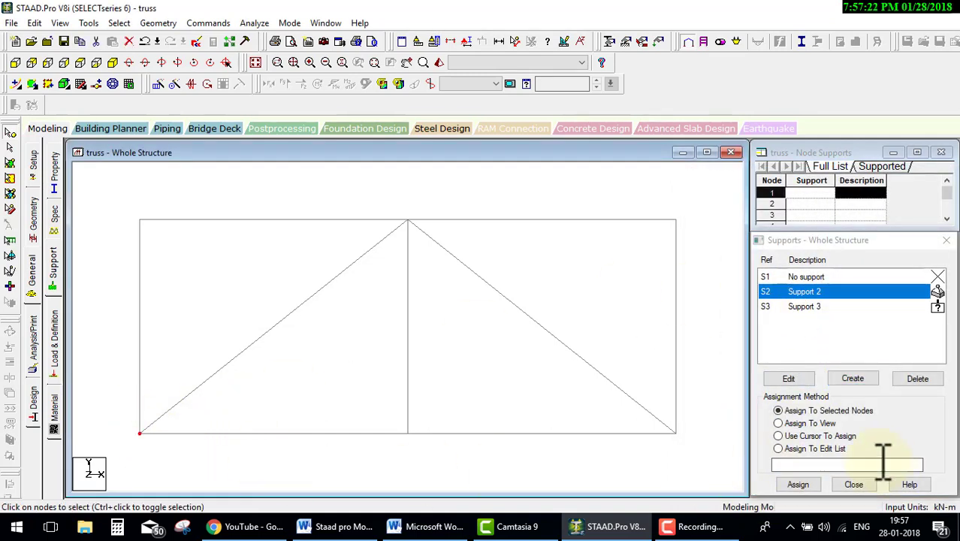
pyautogui.click(798, 484)
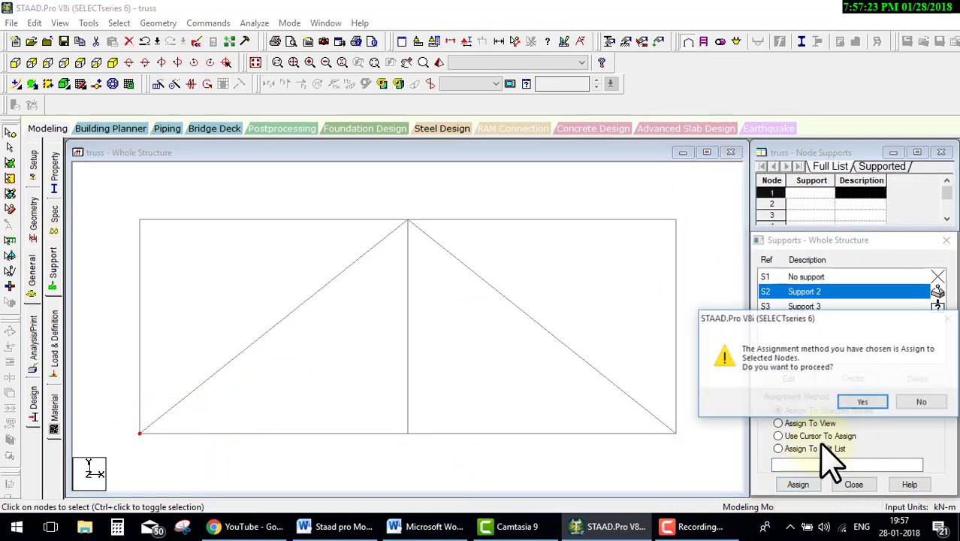
pyautogui.click(862, 403)
pyautogui.click(808, 306)
pyautogui.moveTo(631, 392); pyautogui.dragTo(684, 443)
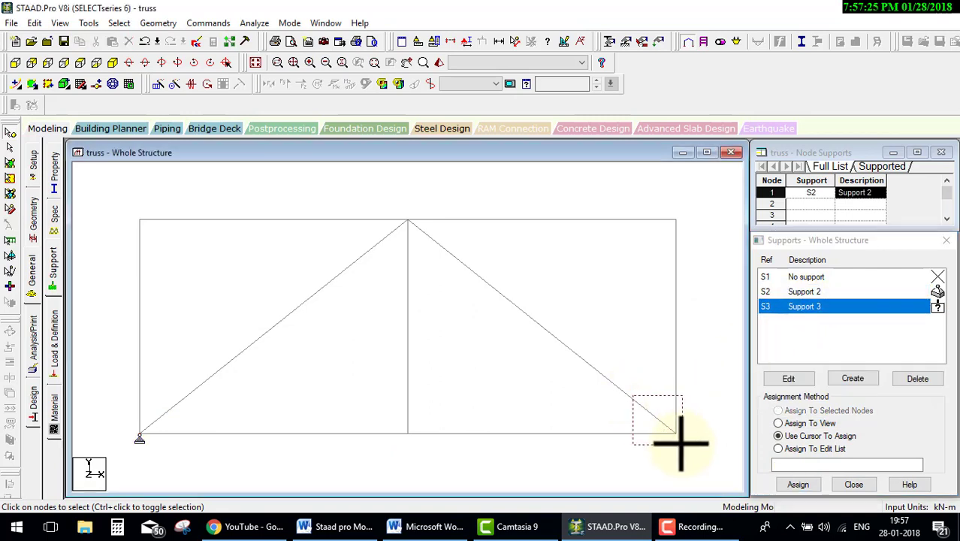
pyautogui.click(798, 485)
pyautogui.click(853, 403)
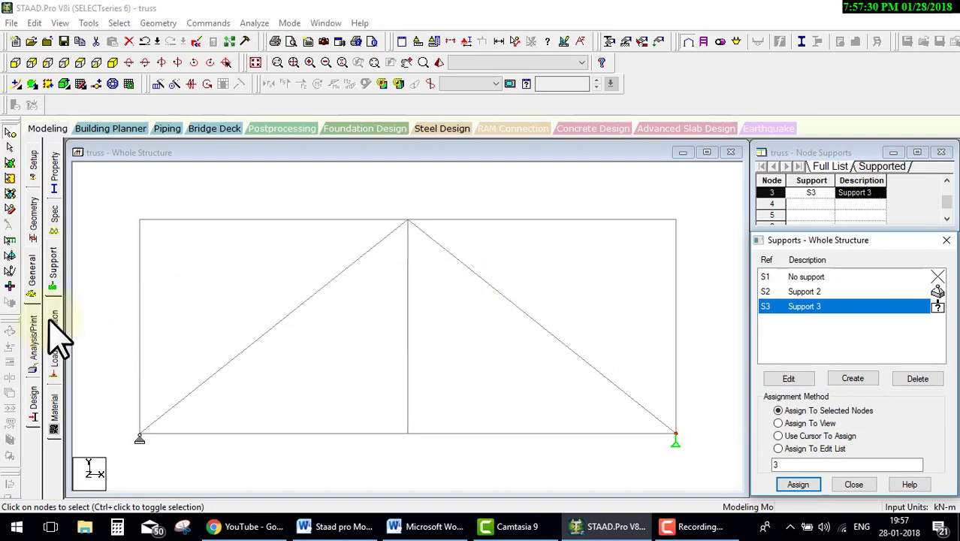
pyautogui.click(51, 184)
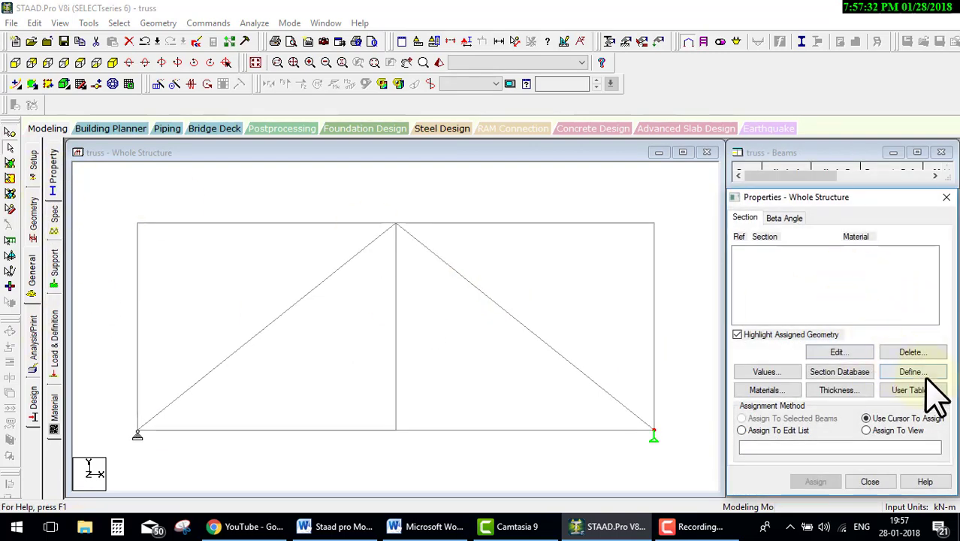
# Step: Add the Indian ISA30x30x3 angle from the steel section database as a section property
pyautogui.click(927, 377)
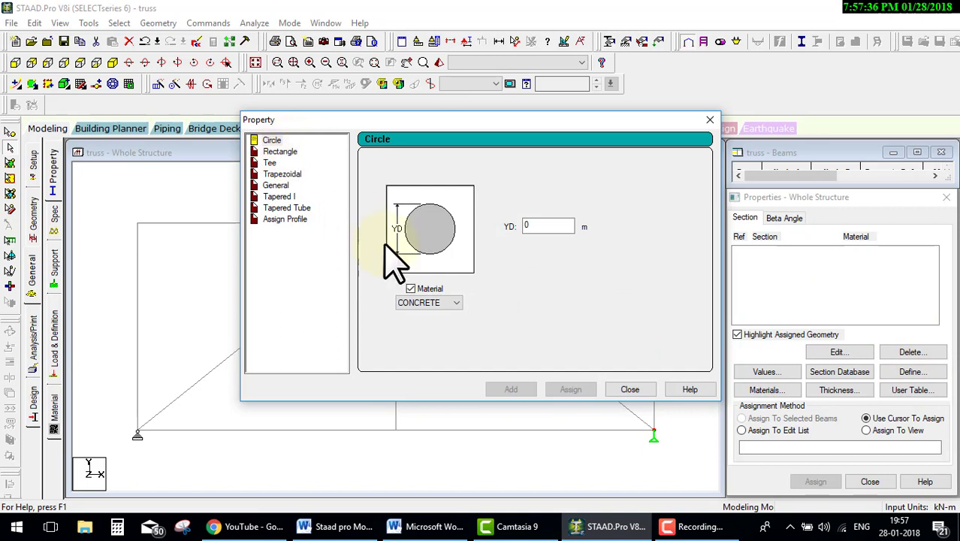
pyautogui.click(631, 391)
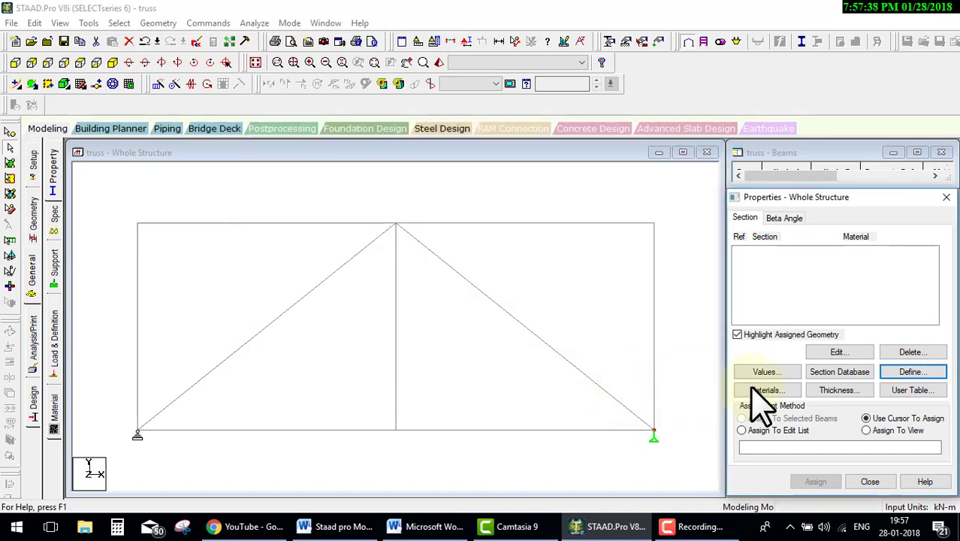
pyautogui.click(835, 375)
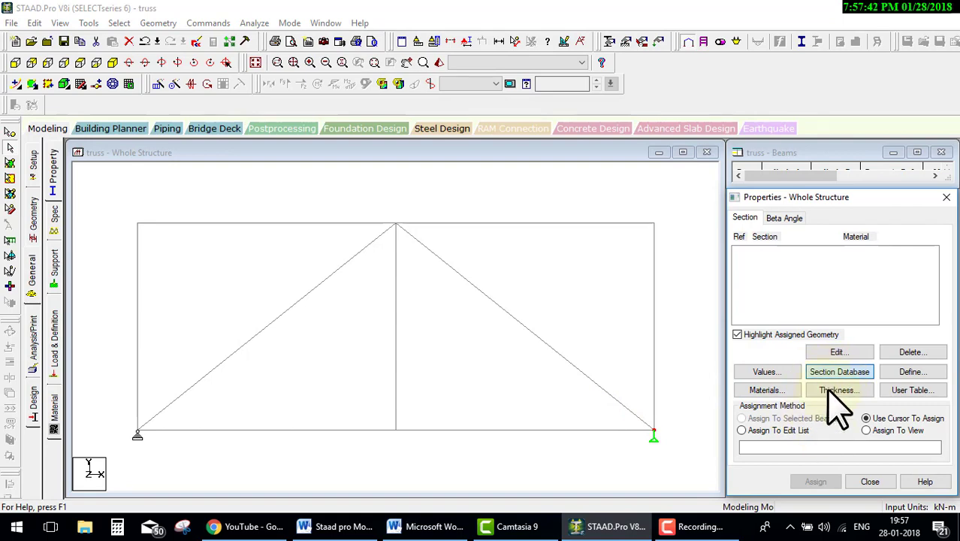
pyautogui.click(828, 373)
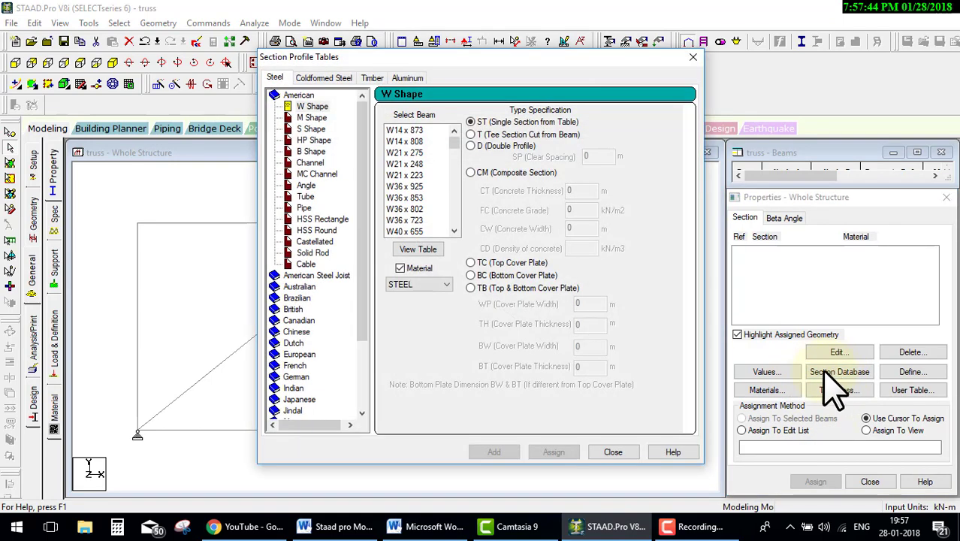
pyautogui.click(289, 388)
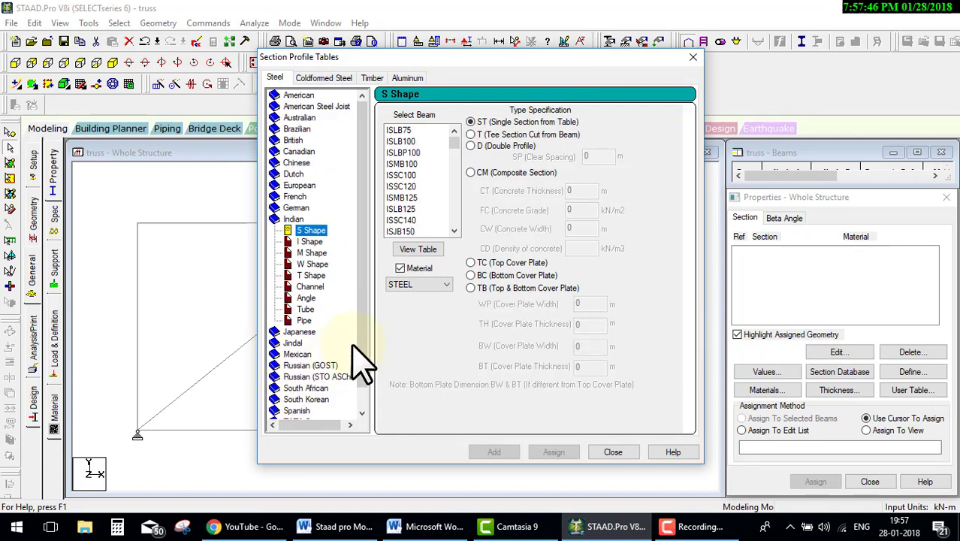
pyautogui.click(314, 298)
pyautogui.click(398, 227)
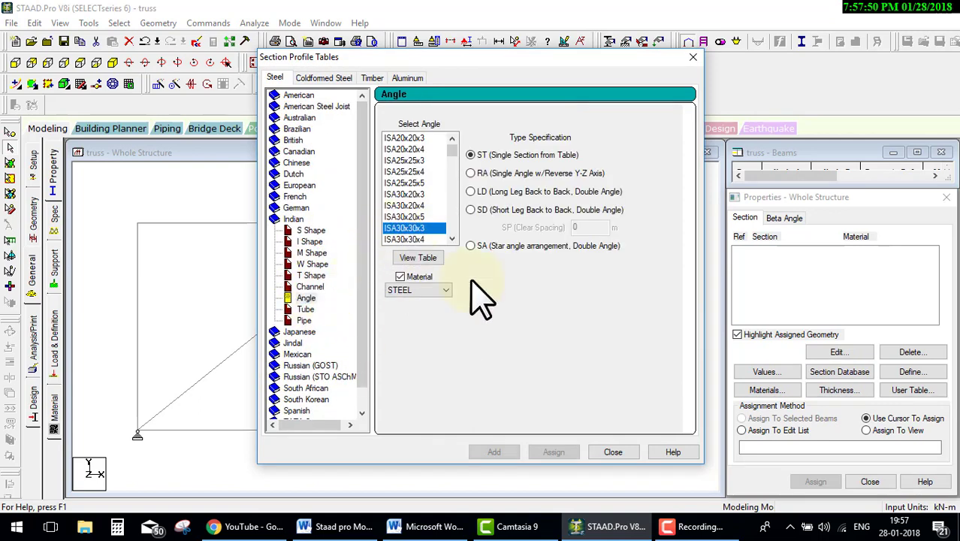
pyautogui.click(507, 453)
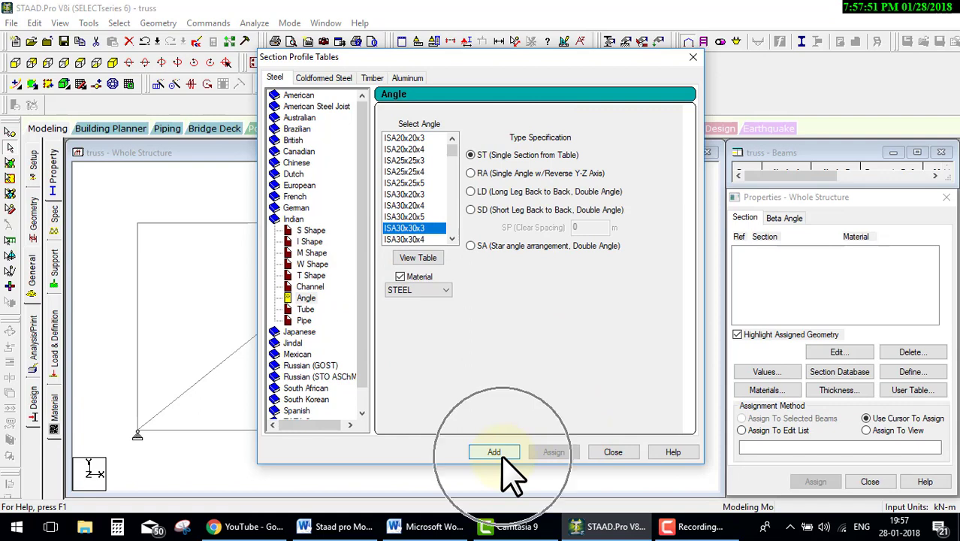
pyautogui.click(608, 451)
# Step: Assign ISA30x30x3 to all members in view and inspect it in the 3D rendered view
pyautogui.click(866, 431)
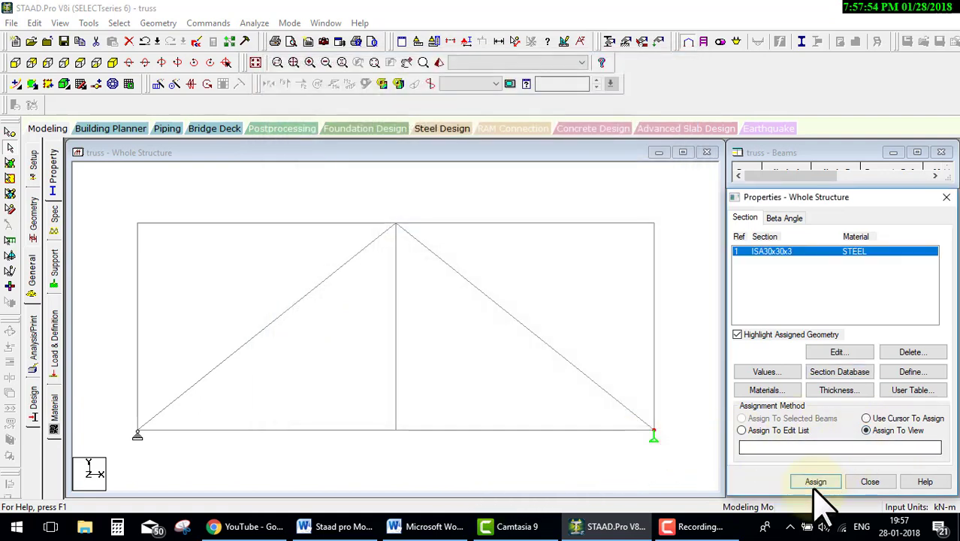
pyautogui.click(816, 482)
pyautogui.click(851, 378)
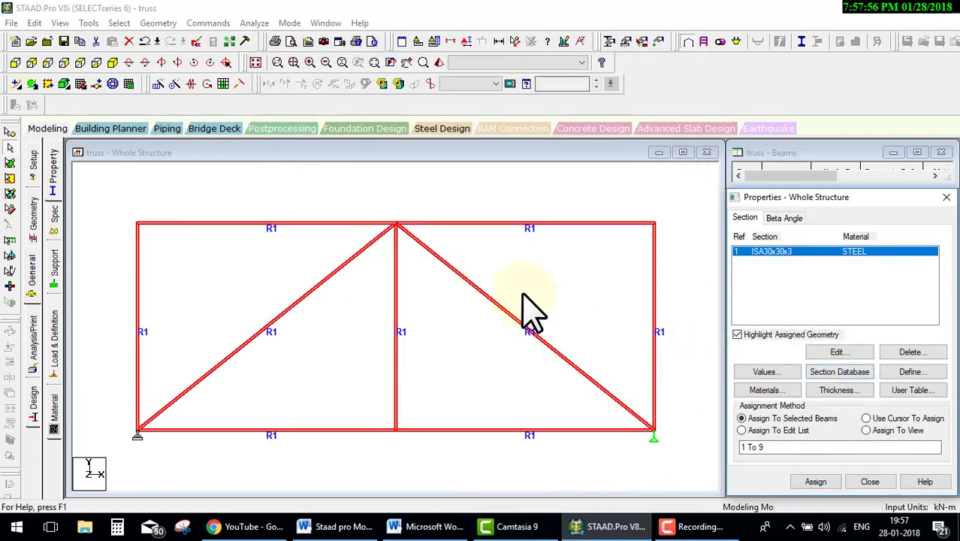
pyautogui.click(440, 64)
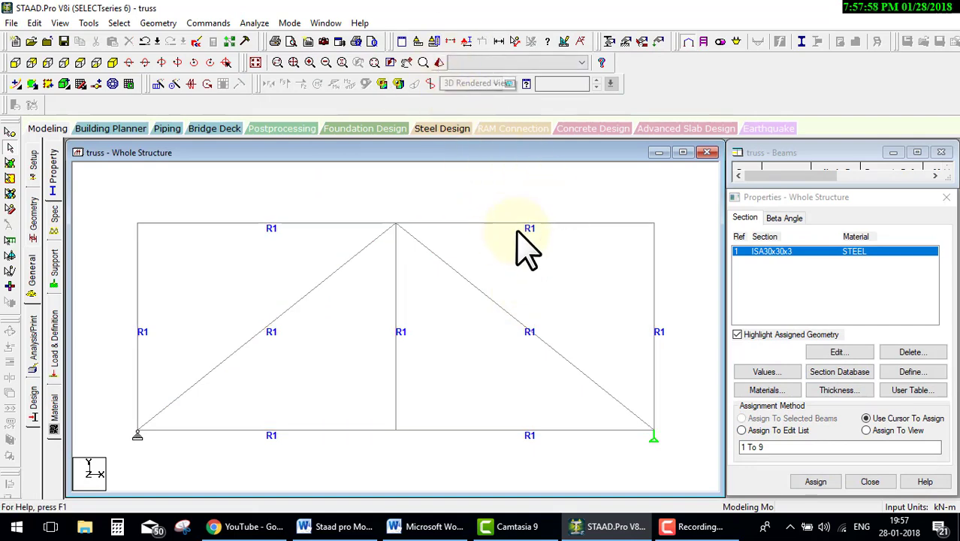
pyautogui.click(440, 63)
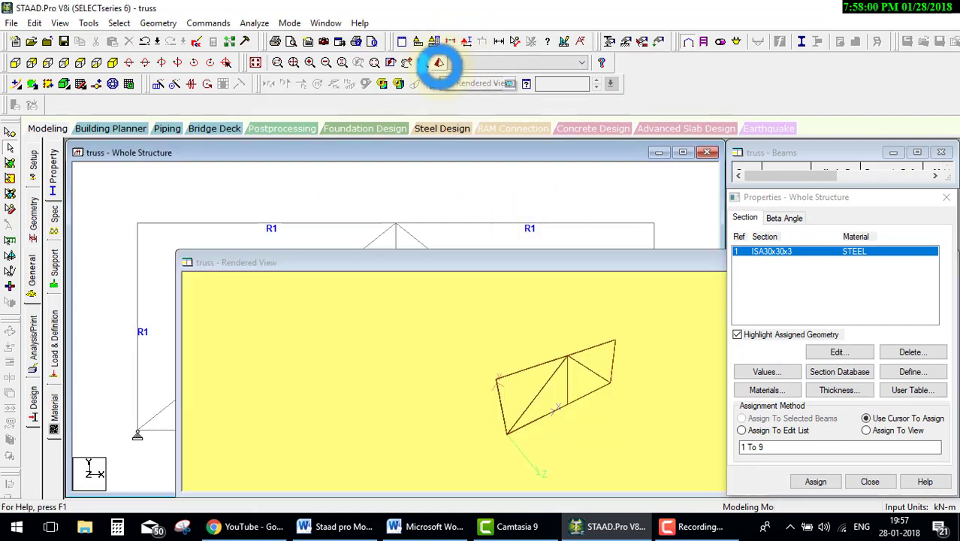
pyautogui.moveTo(540, 369); pyautogui.dragTo(568, 376)
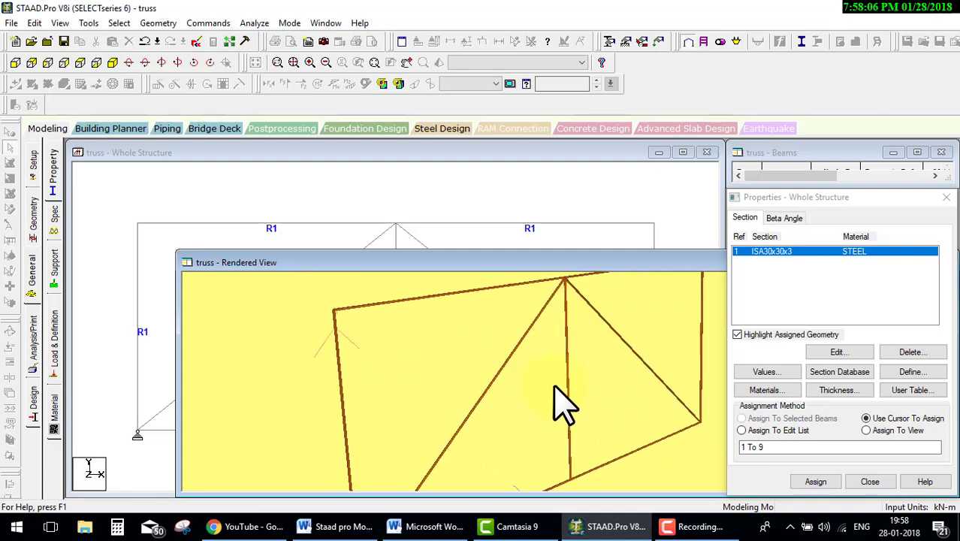
pyautogui.click(714, 262)
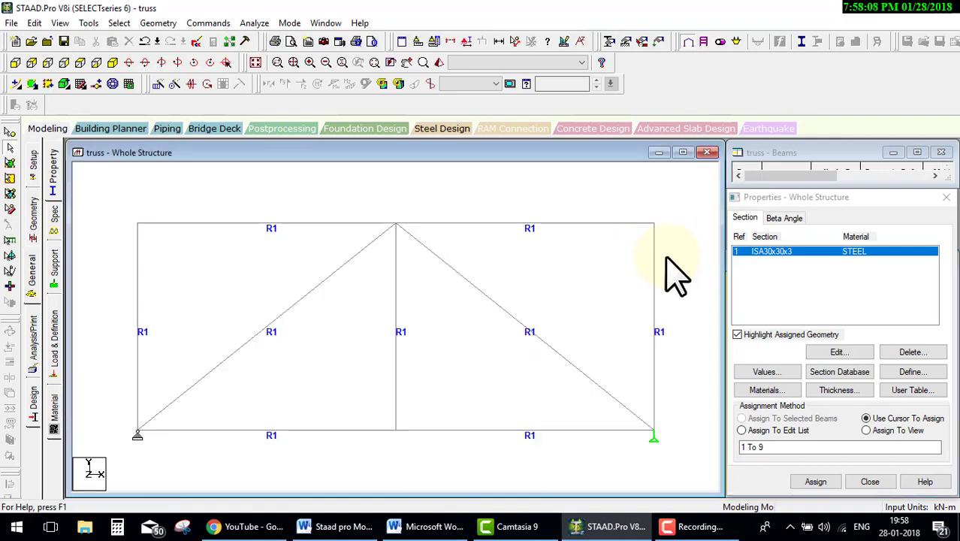
pyautogui.click(54, 334)
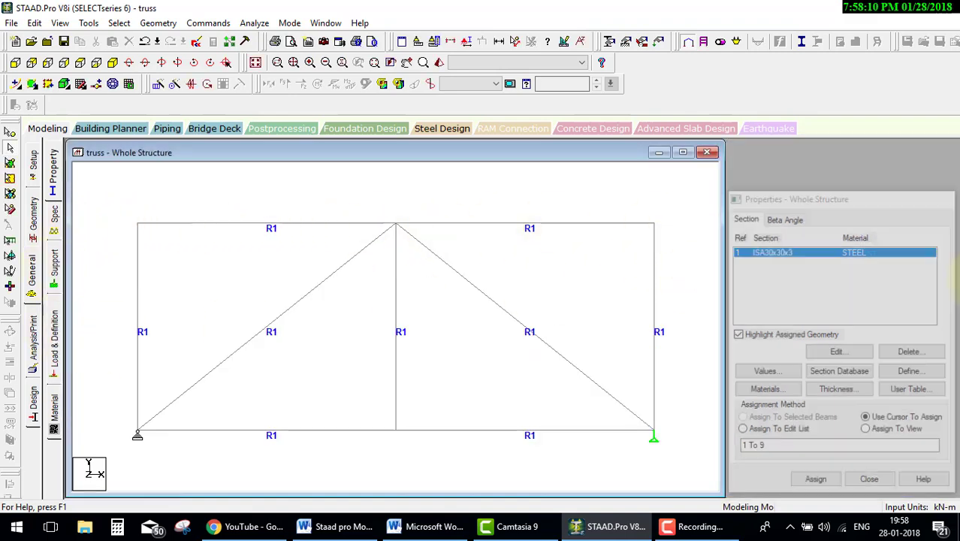
# Step: Create primary load case 1 of type Dead titled 'dead'
pyautogui.click(796, 176)
pyautogui.click(810, 388)
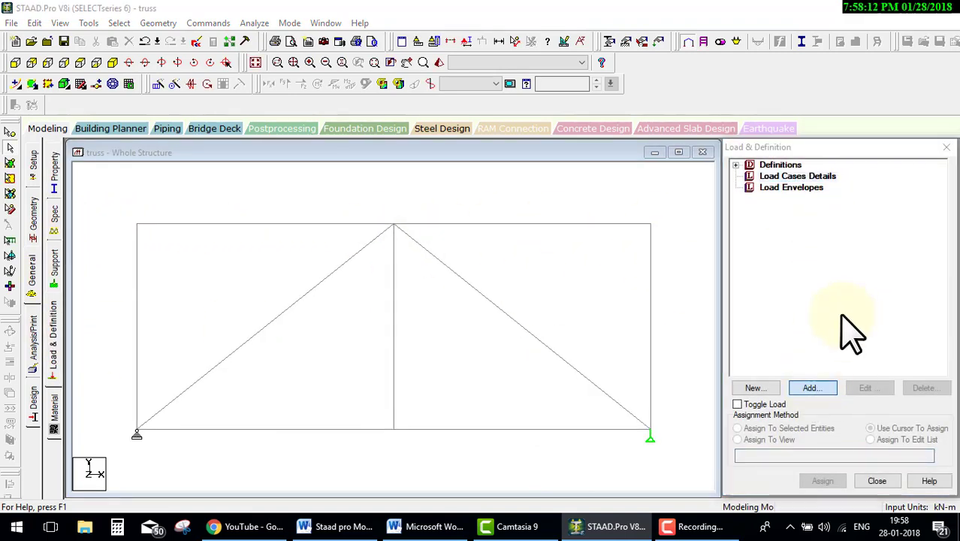
pyautogui.click(541, 184)
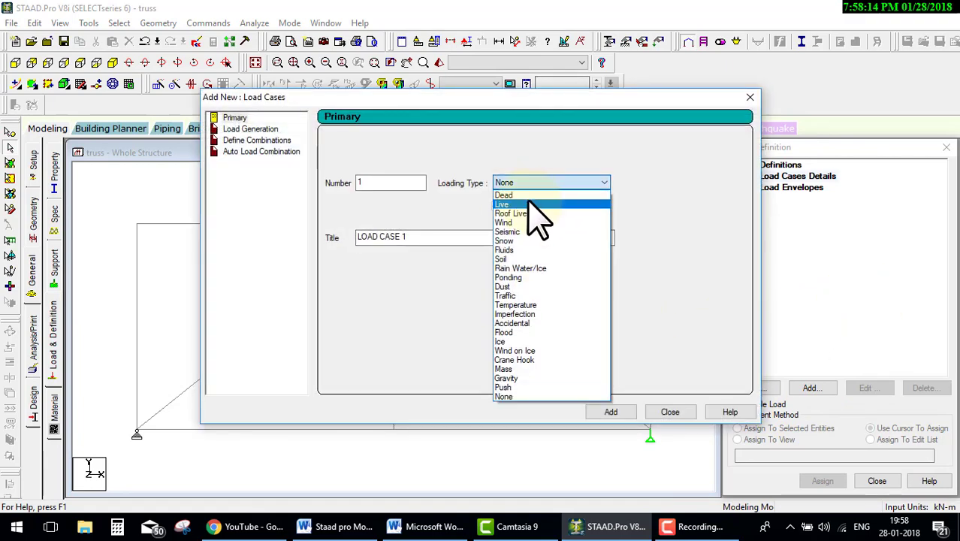
pyautogui.click(540, 209)
pyautogui.moveTo(463, 237); pyautogui.dragTo(173, 263)
pyautogui.write('dea')
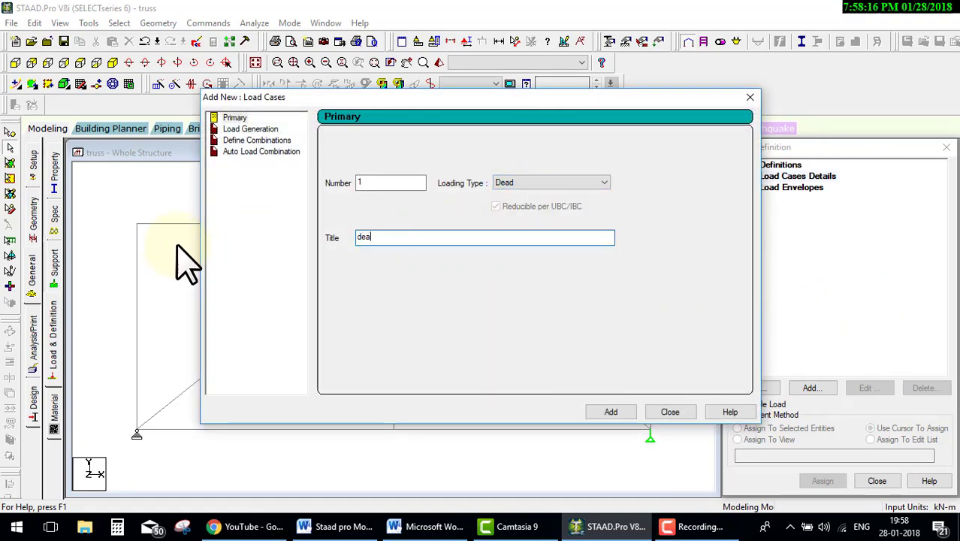
pyautogui.write('d')
pyautogui.click(615, 412)
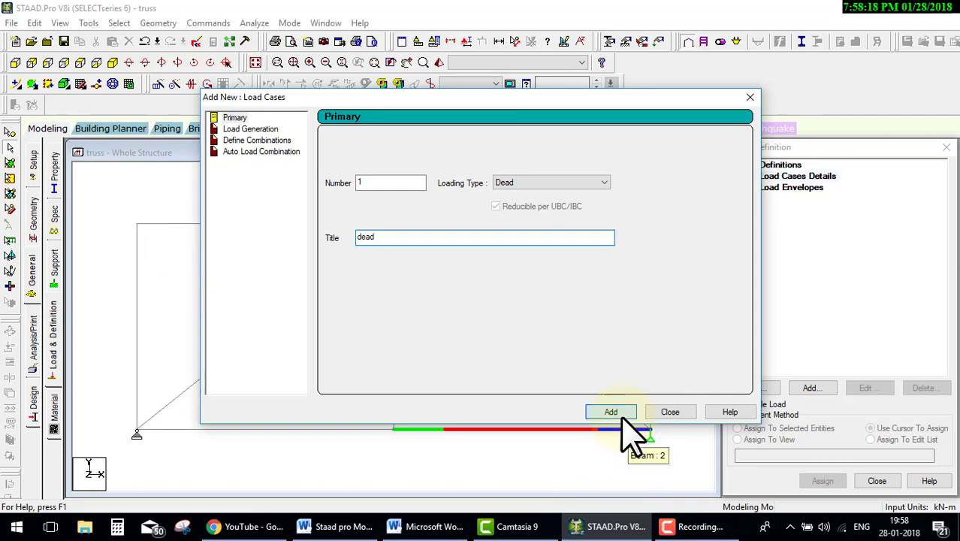
pyautogui.click(671, 412)
# Step: Add a selfweight Y -1 item and a -10 kN FY nodal load to the dead case
pyautogui.click(788, 187)
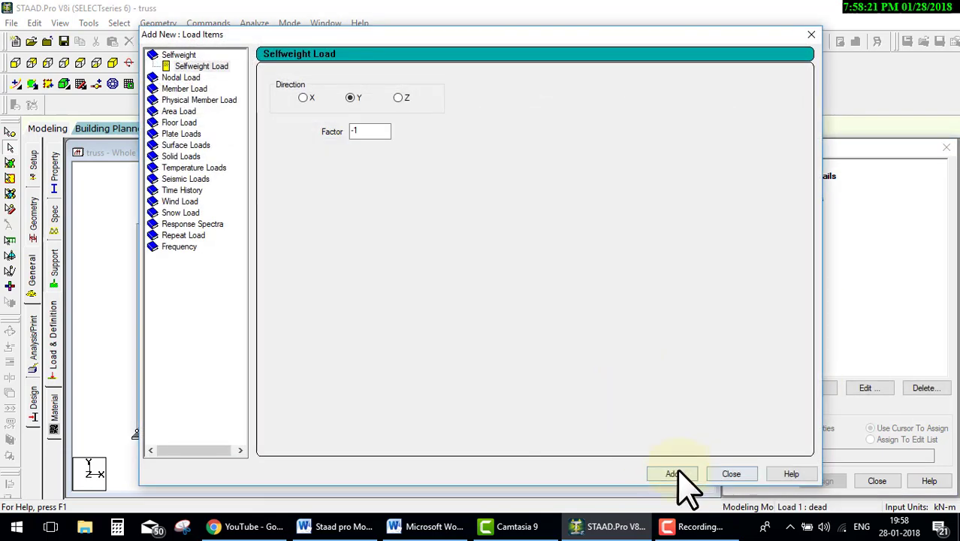
pyautogui.click(672, 474)
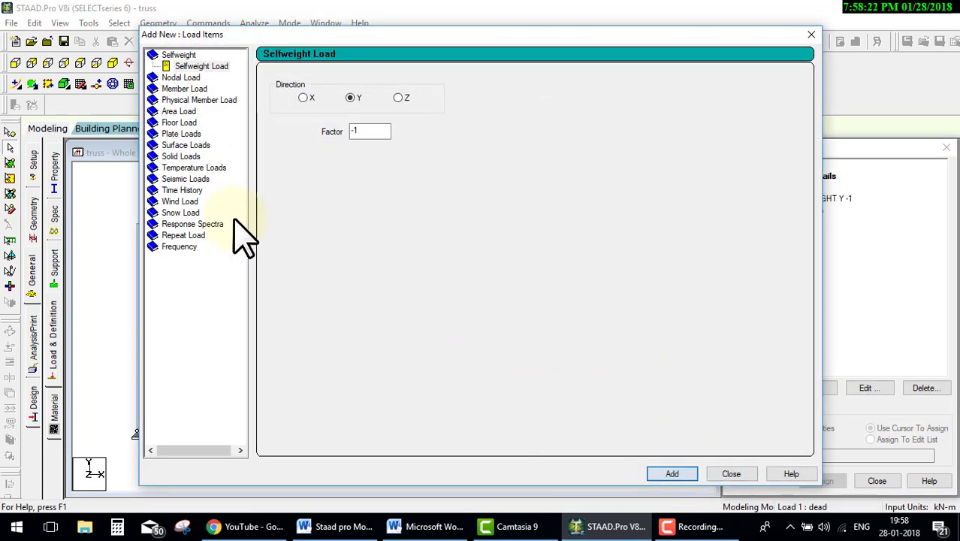
pyautogui.click(190, 78)
pyautogui.write('-1')
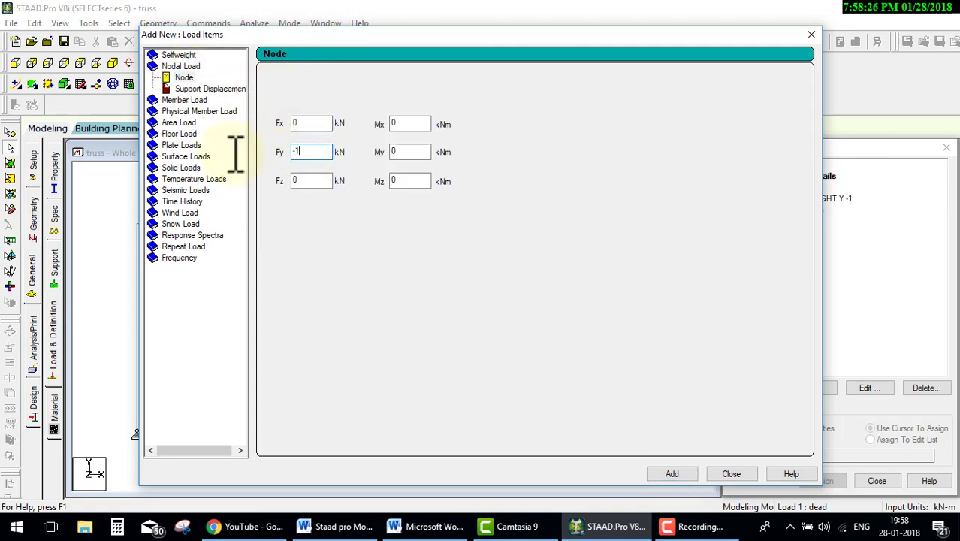
pyautogui.write('0')
pyautogui.click(684, 474)
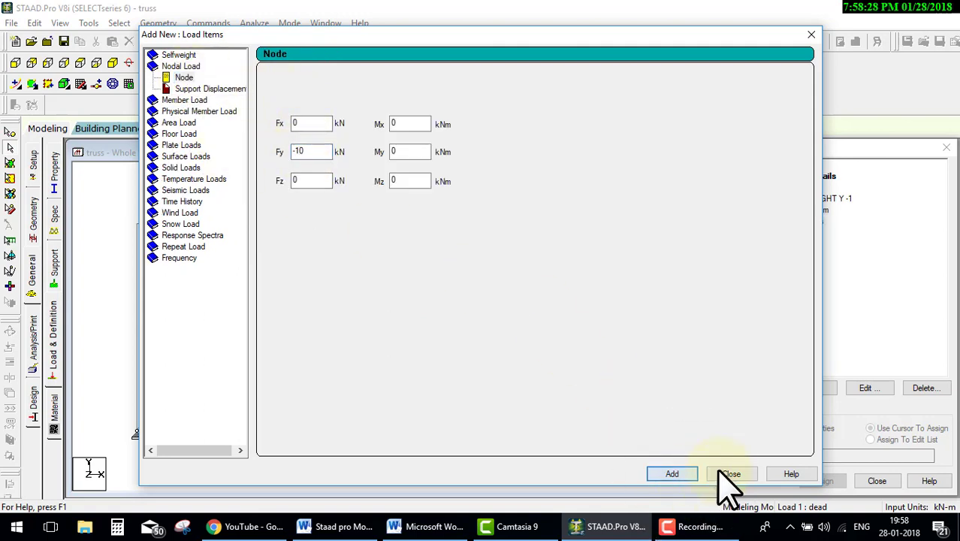
pyautogui.click(721, 471)
# Step: Apply selfweight to all members and the -10 kN nodal load to the three top nodes
pyautogui.click(808, 199)
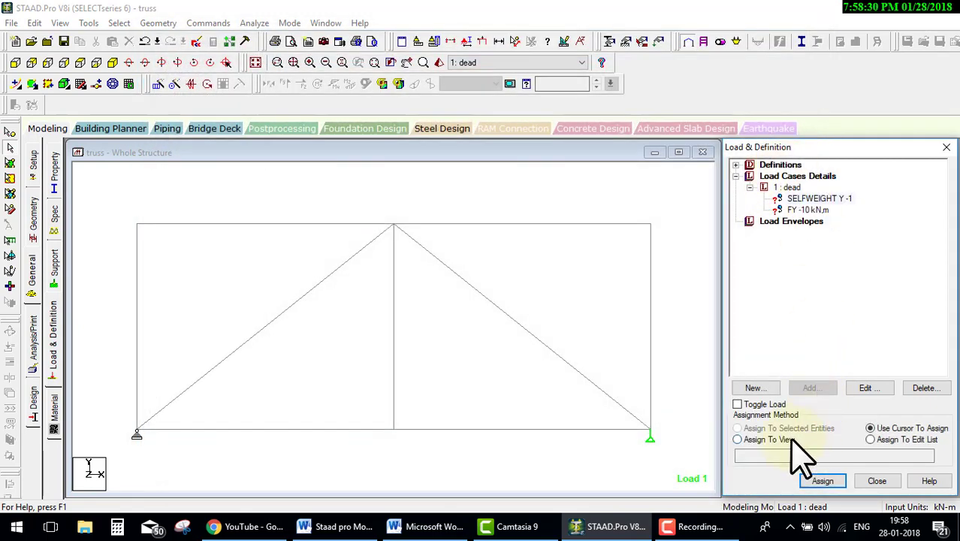
pyautogui.click(791, 439)
pyautogui.click(823, 481)
pyautogui.click(856, 350)
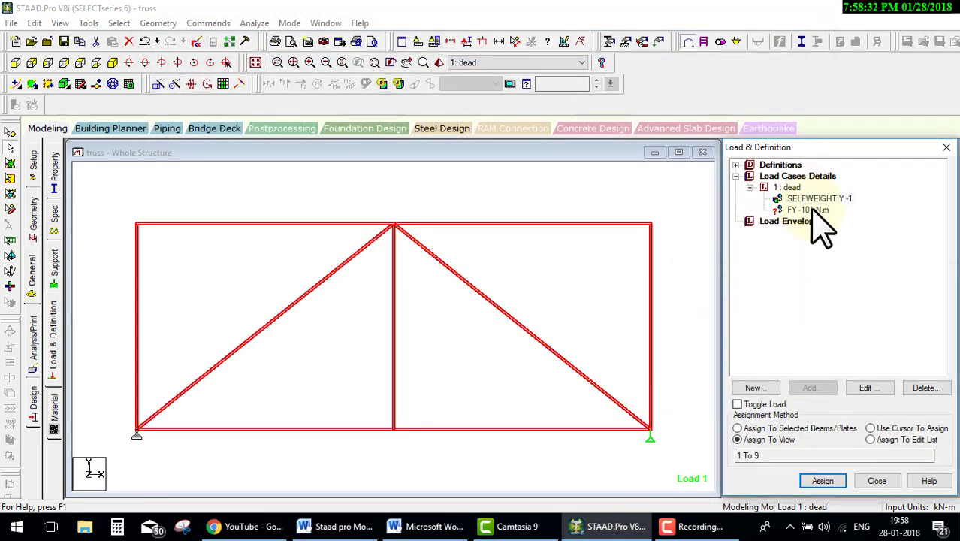
pyautogui.click(810, 210)
pyautogui.click(892, 430)
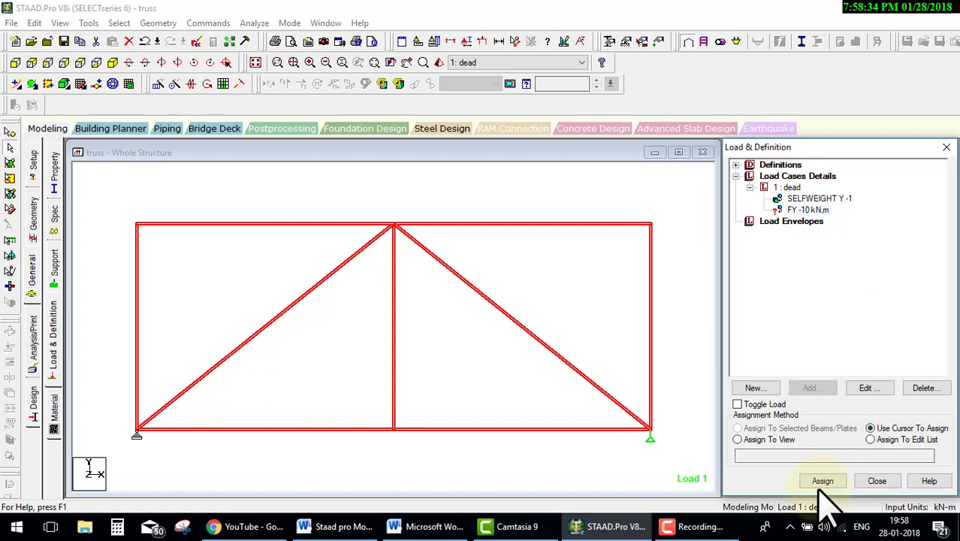
pyautogui.click(821, 481)
pyautogui.click(651, 223)
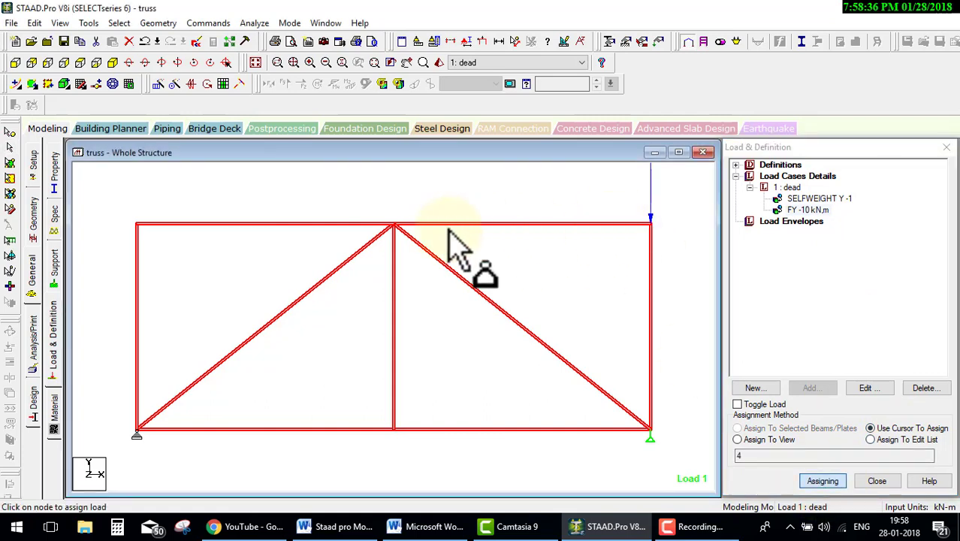
pyautogui.click(396, 223)
pyautogui.click(138, 223)
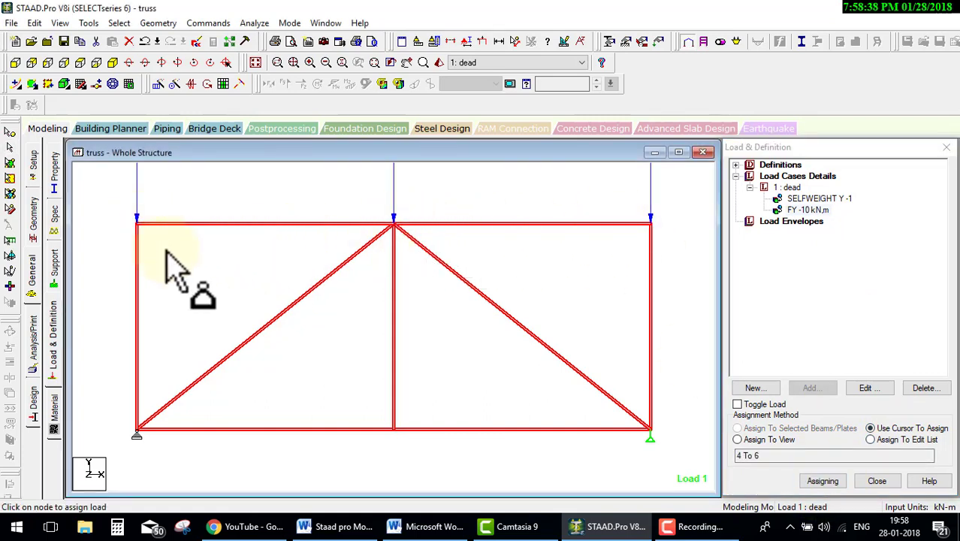
pyautogui.press('Escape')
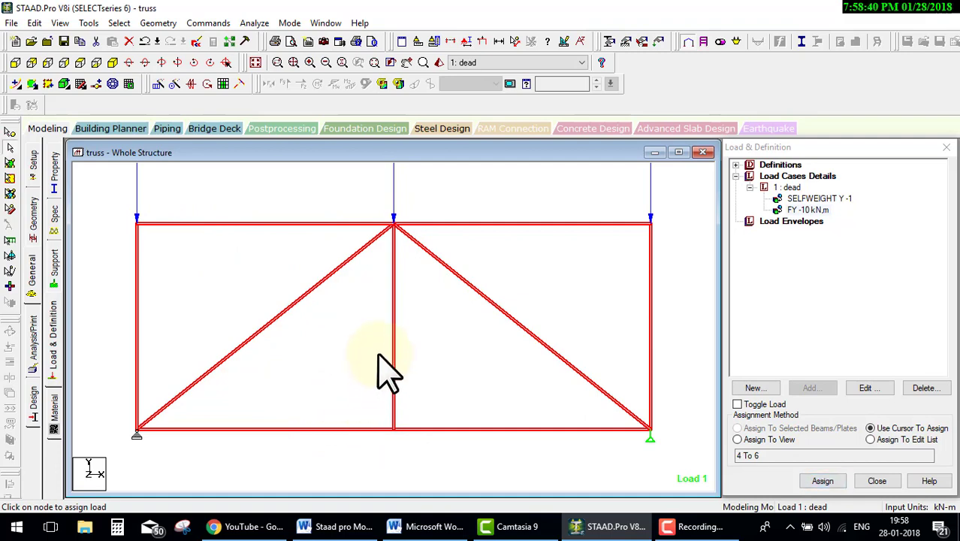
# Step: Add PERFORM ANALYSIS PRINT ALL, save, and run the analysis, staying in Modeling Mode
pyautogui.click(33, 335)
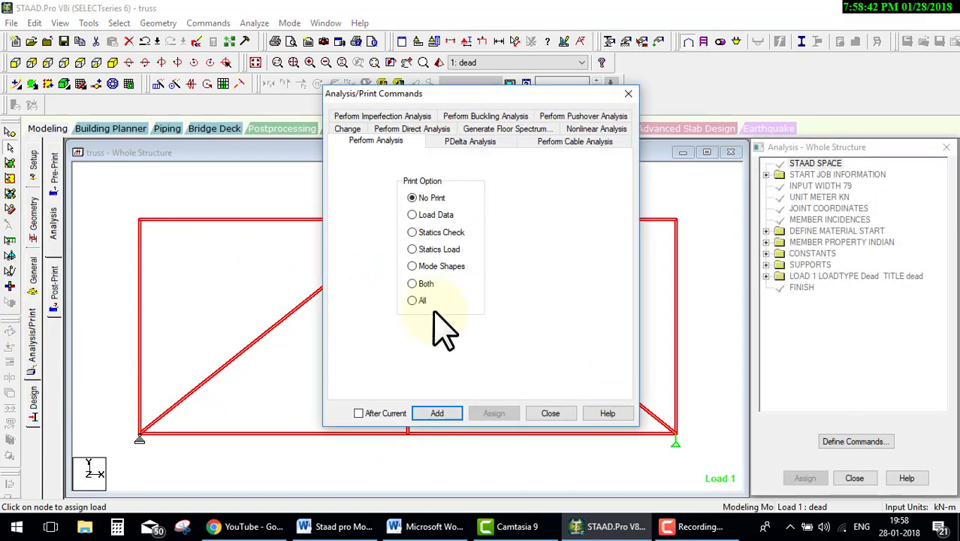
pyautogui.click(438, 415)
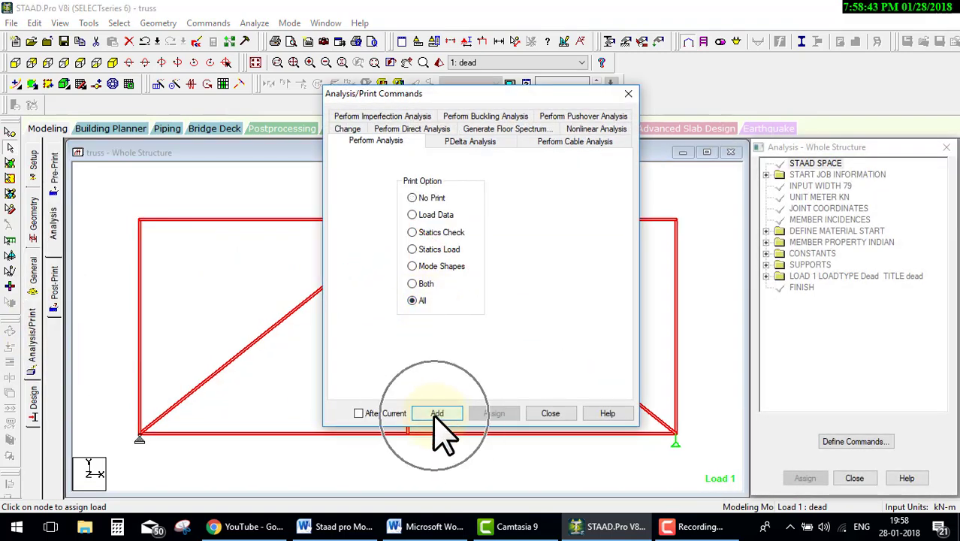
pyautogui.click(537, 414)
pyautogui.click(254, 24)
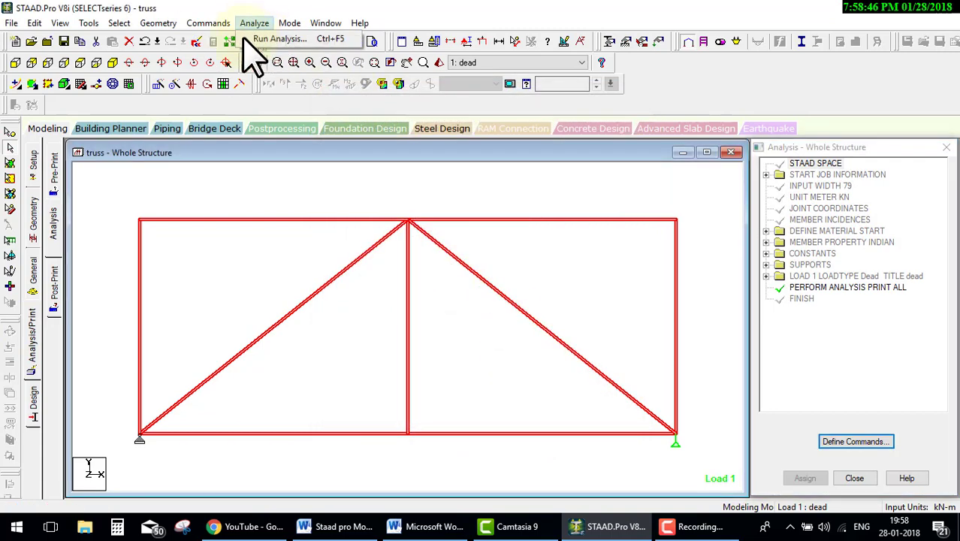
pyautogui.click(256, 37)
pyautogui.click(395, 284)
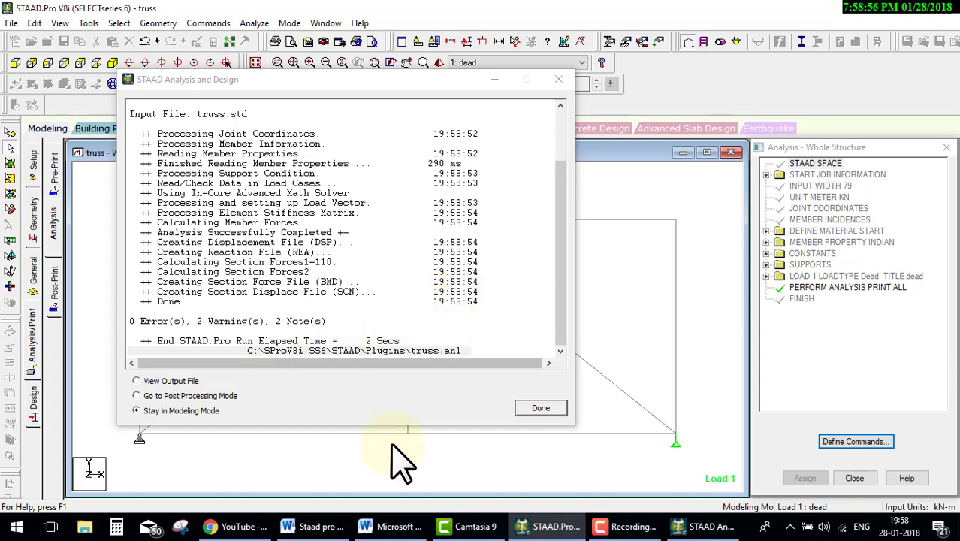
pyautogui.click(542, 413)
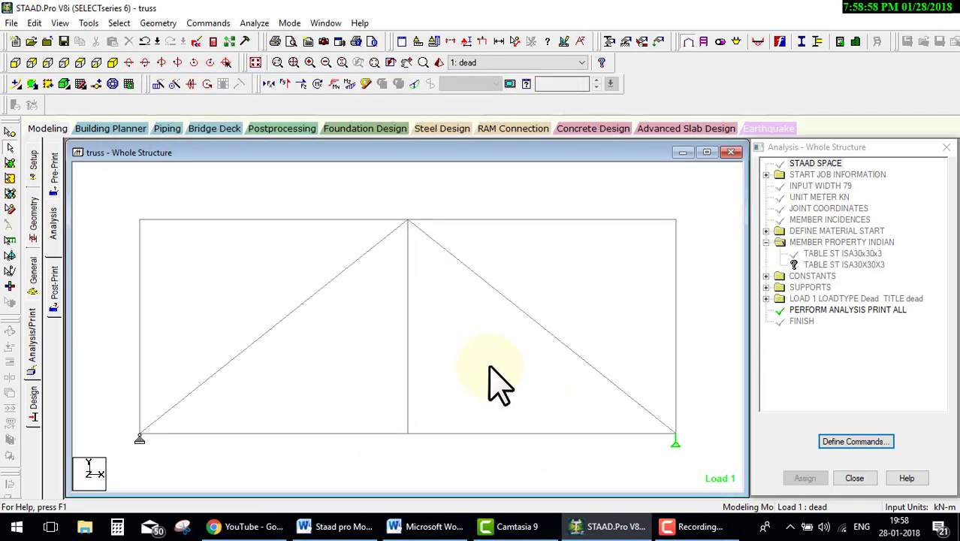
# Step: Step through the axial, Shear Y, Shear Z, Torsion, Bending Y and Bending Z diagrams
pyautogui.click(270, 83)
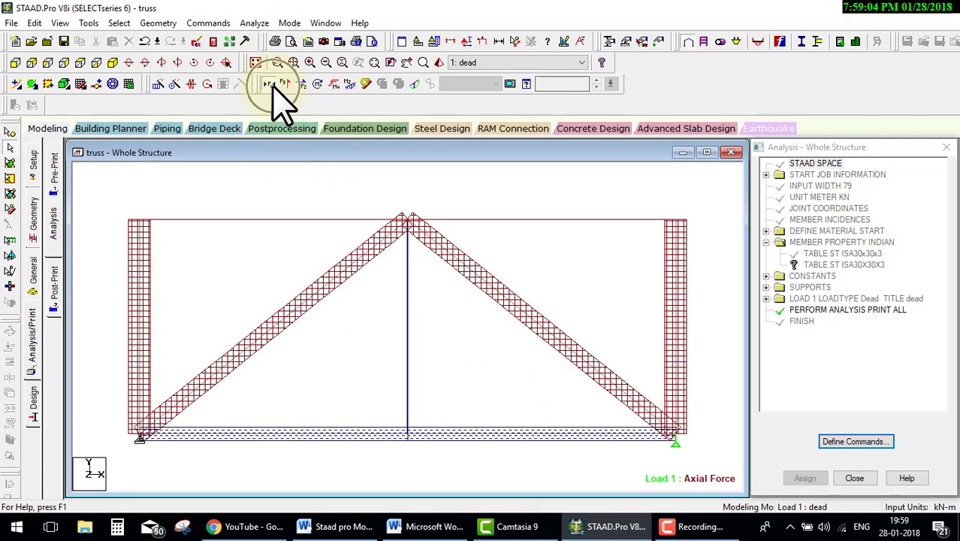
pyautogui.click(272, 84)
pyautogui.click(284, 84)
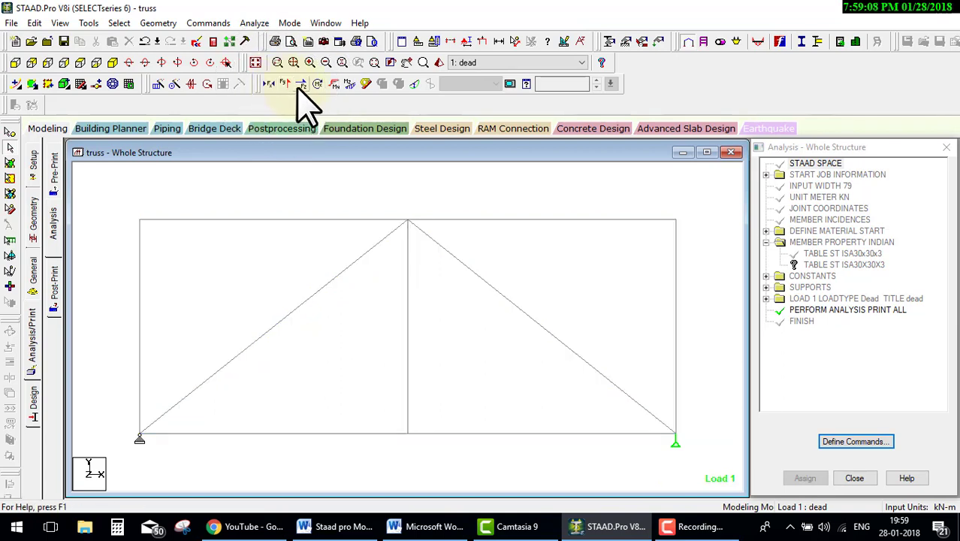
pyautogui.click(302, 85)
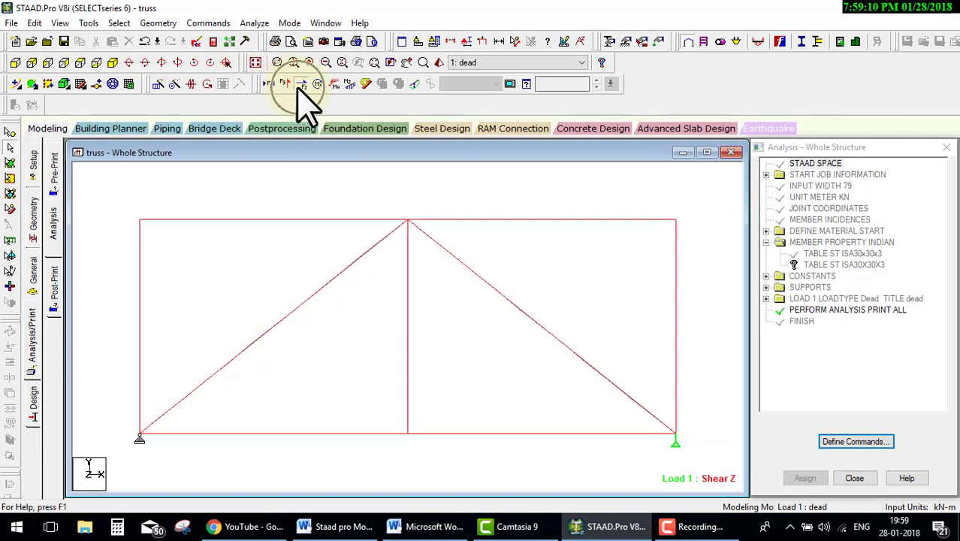
pyautogui.click(317, 84)
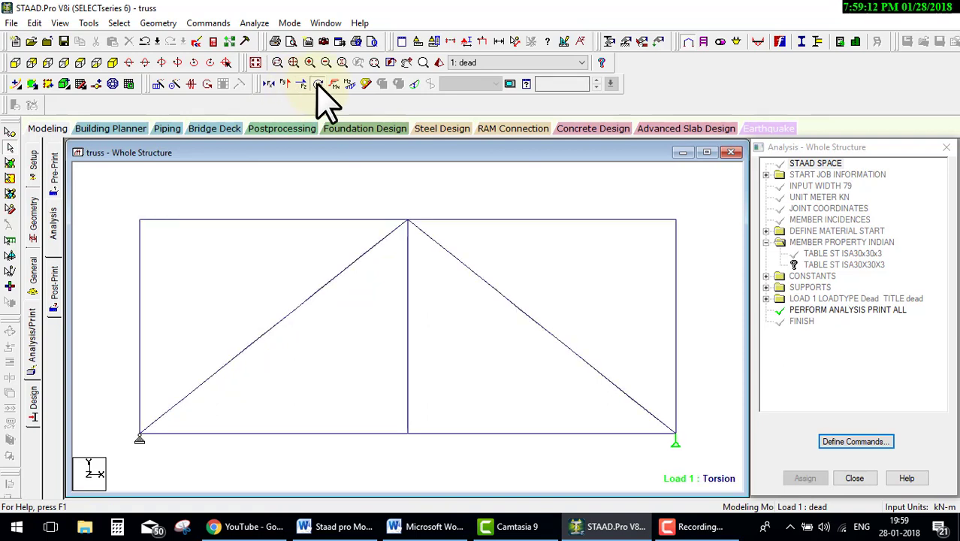
pyautogui.click(333, 85)
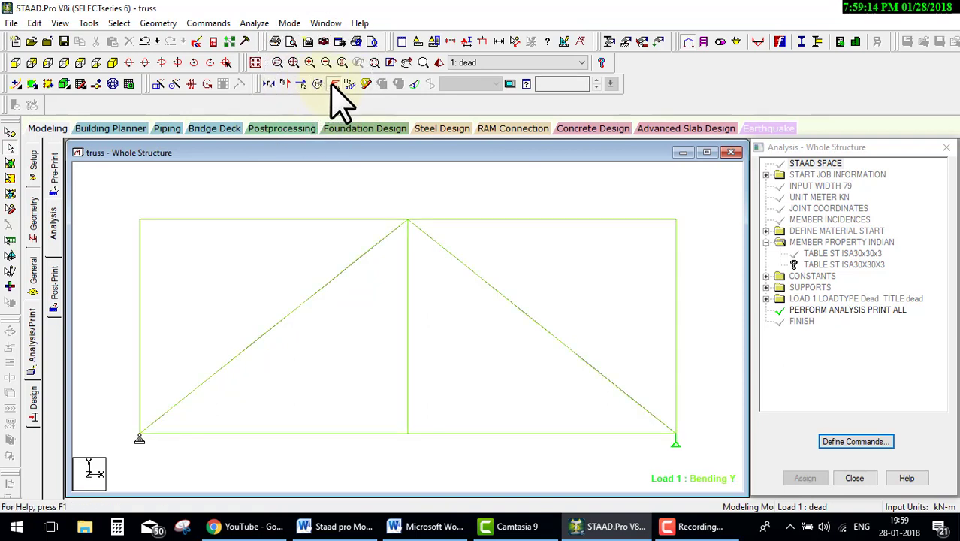
pyautogui.click(348, 84)
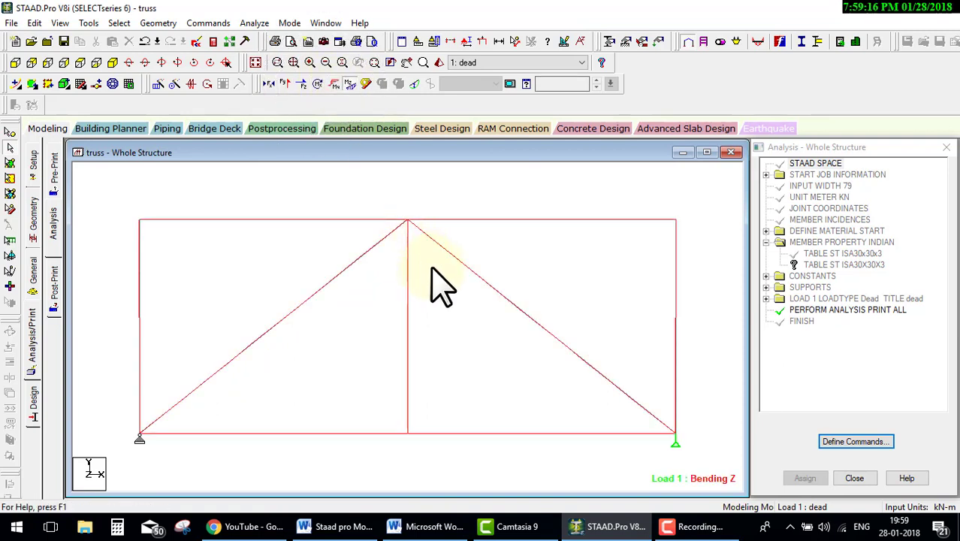
# Step: Toggle the Bending Z diagram on and off, ending with the plain truss
pyautogui.click(443, 320)
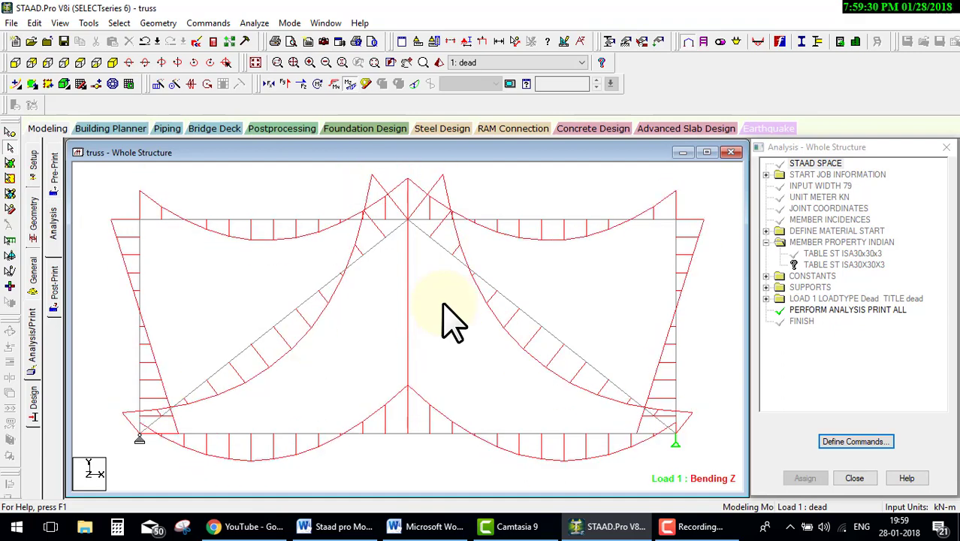
pyautogui.click(350, 84)
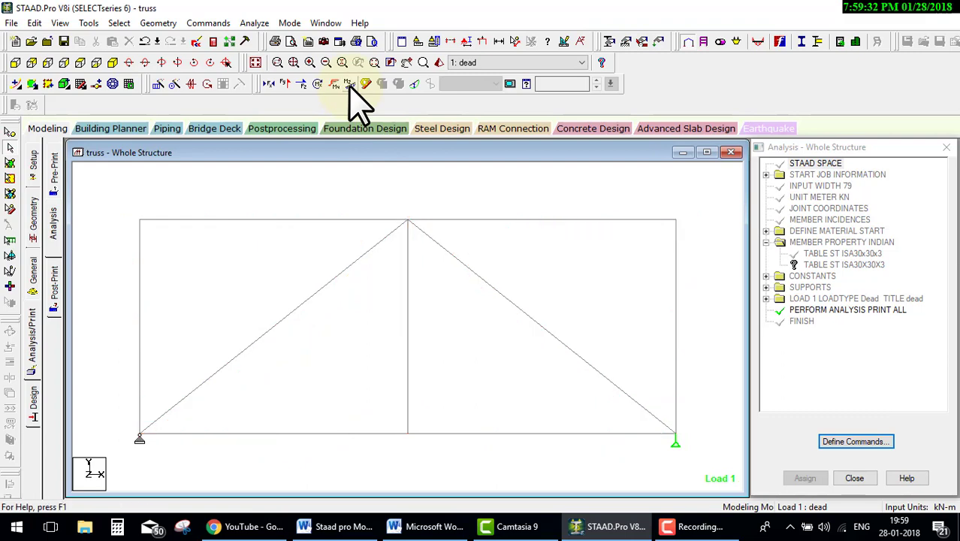
pyautogui.click(695, 526)
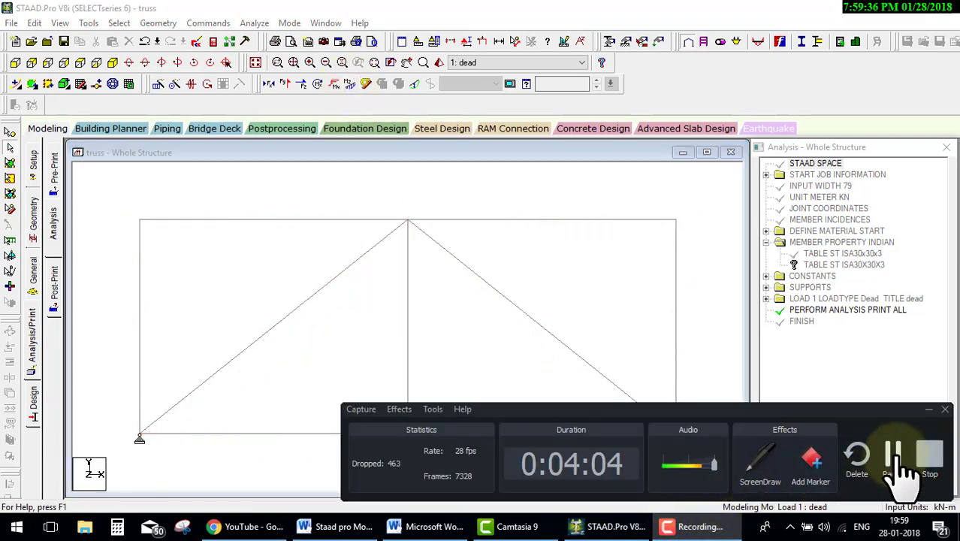
pyautogui.click(895, 460)
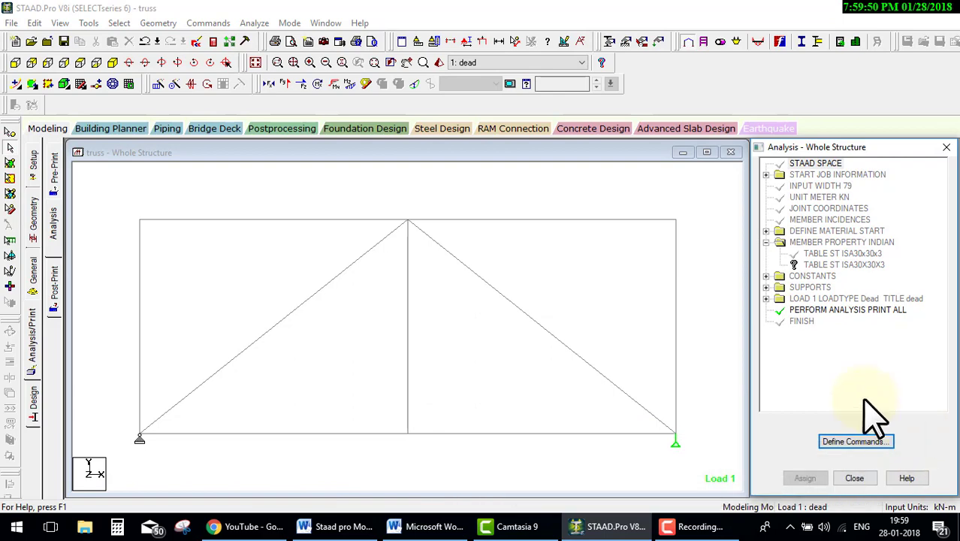
pyautogui.click(348, 84)
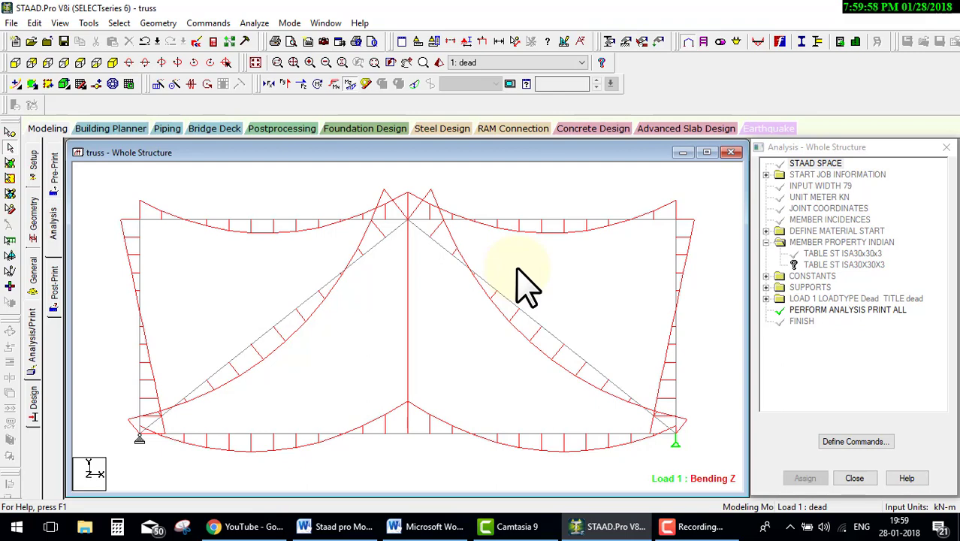
pyautogui.click(349, 84)
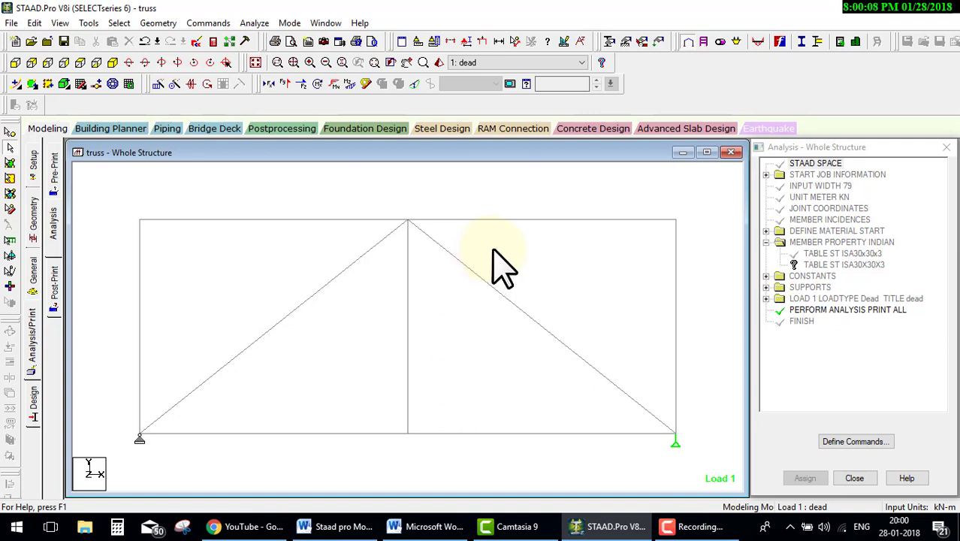
# Step: Go to the General Spec page to show the Specifications panel
pyautogui.click(33, 273)
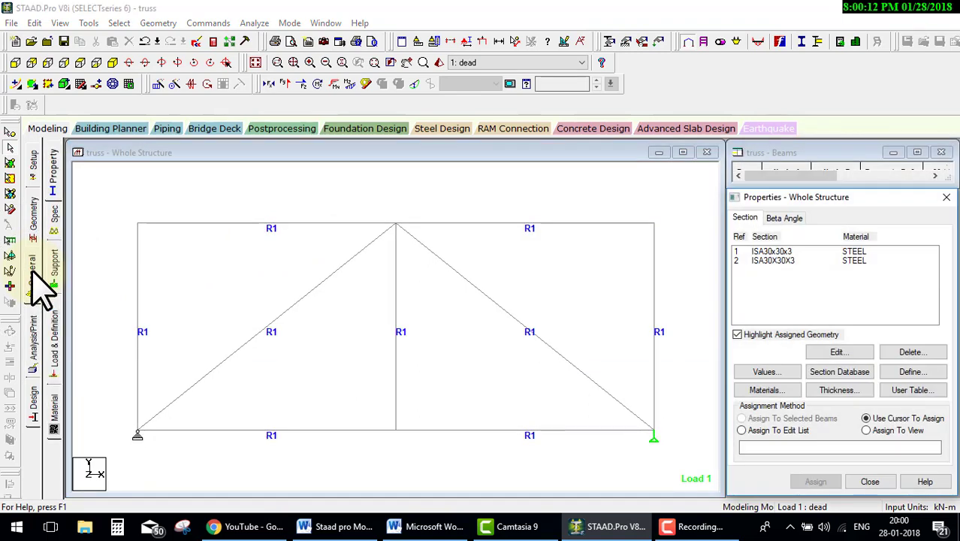
pyautogui.click(52, 219)
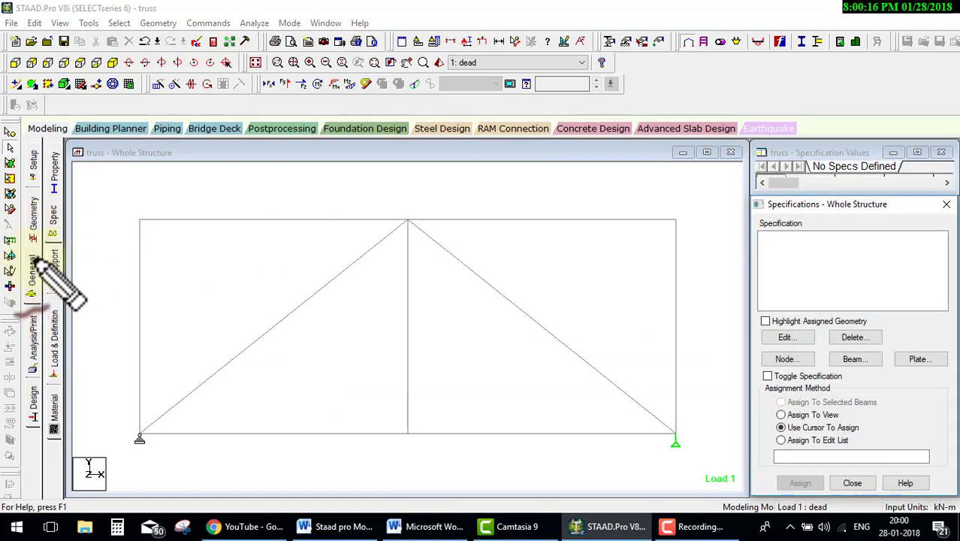
pyautogui.moveTo(35, 247)
pyautogui.mouseDown()
pyautogui.moveTo(23, 259)
pyautogui.moveTo(49, 281)
pyautogui.moveTo(90, 285)
pyautogui.moveTo(70, 219)
pyautogui.mouseUp()
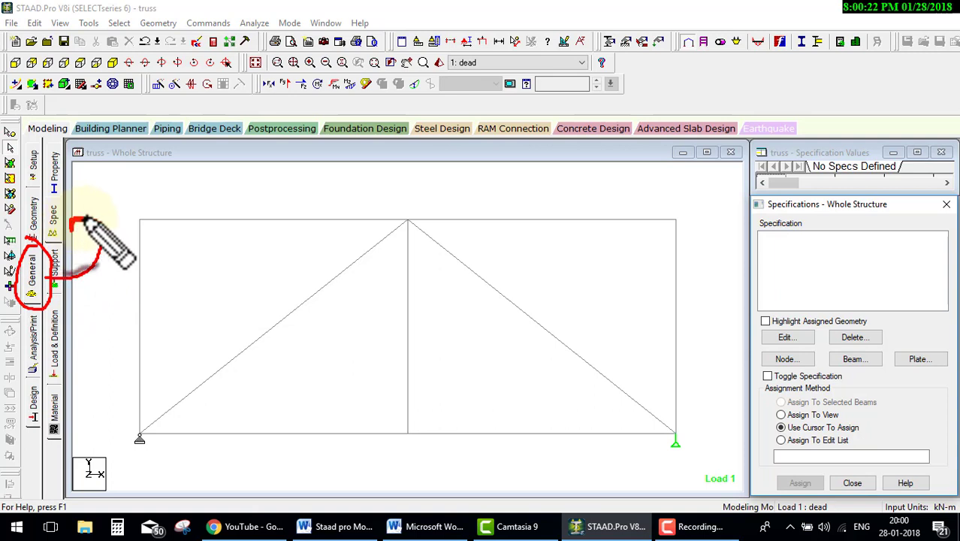
pyautogui.moveTo(66, 201)
pyautogui.mouseDown()
pyautogui.moveTo(73, 221)
pyautogui.moveTo(415, 162)
pyautogui.moveTo(687, 210)
pyautogui.moveTo(725, 226)
pyautogui.moveTo(833, 319)
pyautogui.moveTo(842, 345)
pyautogui.moveTo(827, 359)
pyautogui.moveTo(842, 373)
pyautogui.moveTo(891, 359)
pyautogui.moveTo(843, 352)
pyautogui.mouseUp()
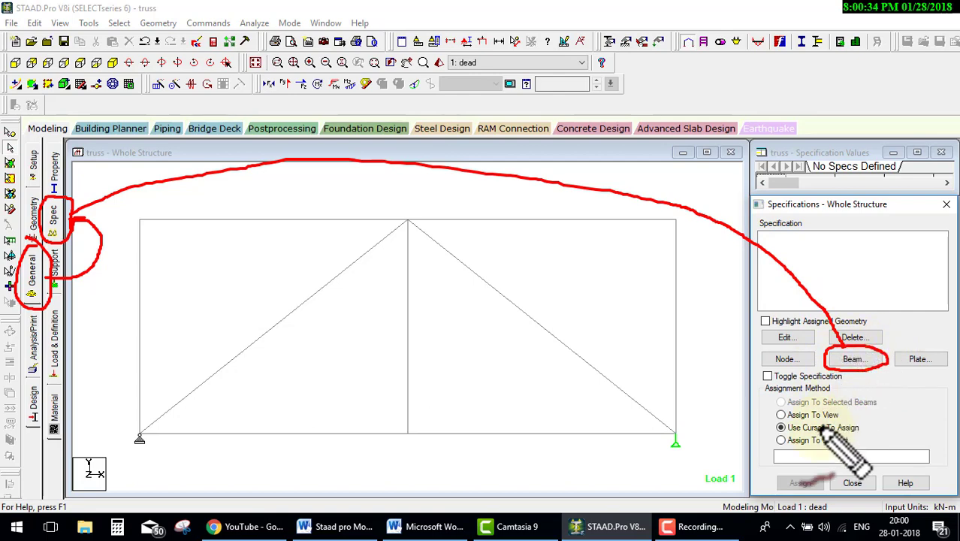
# Step: Bring up the beam Member Specification dialog with the Truss specification selected
pyautogui.click(852, 359)
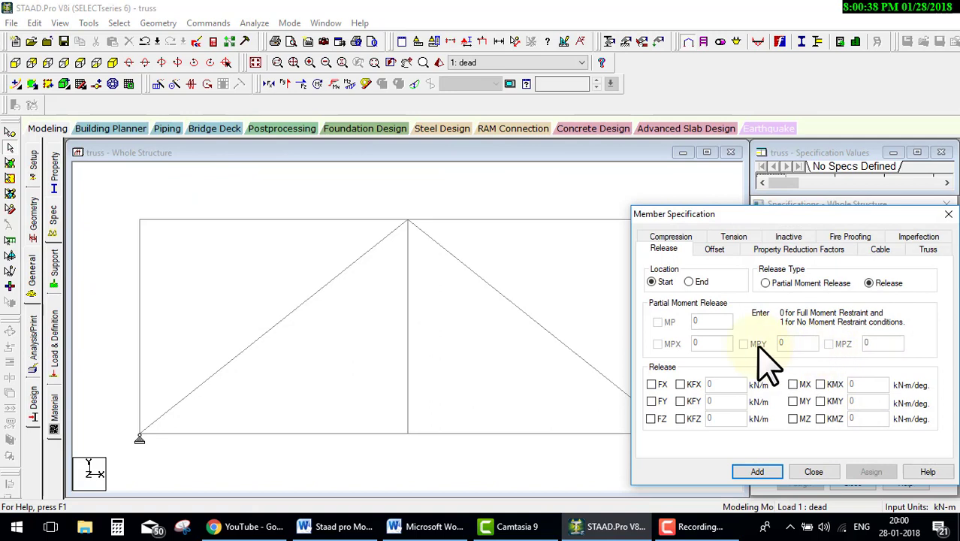
pyautogui.hotkey('ctrl', 'shift', 'd')
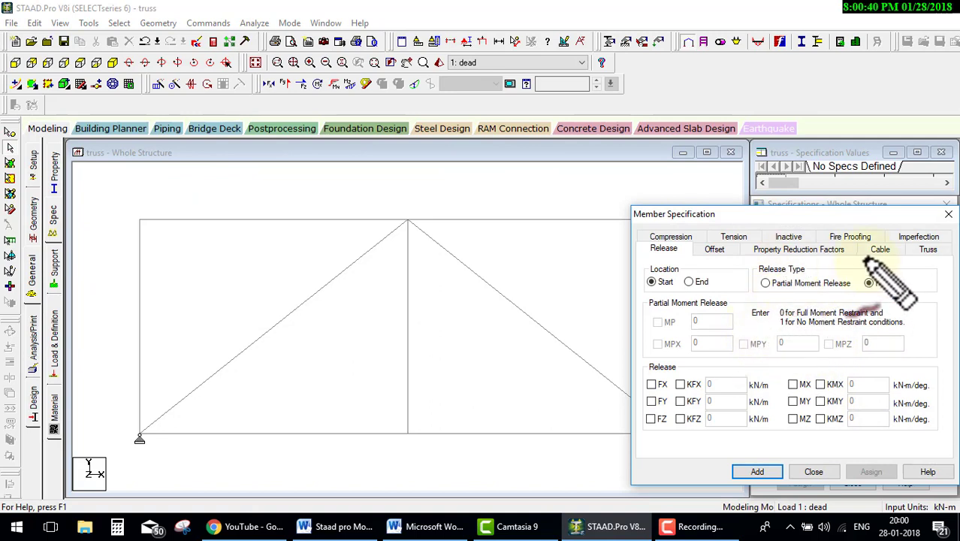
pyautogui.moveTo(883, 299); pyautogui.dragTo(916, 290)
pyautogui.moveTo(905, 247)
pyautogui.mouseDown()
pyautogui.moveTo(944, 260)
pyautogui.moveTo(912, 259)
pyautogui.mouseUp()
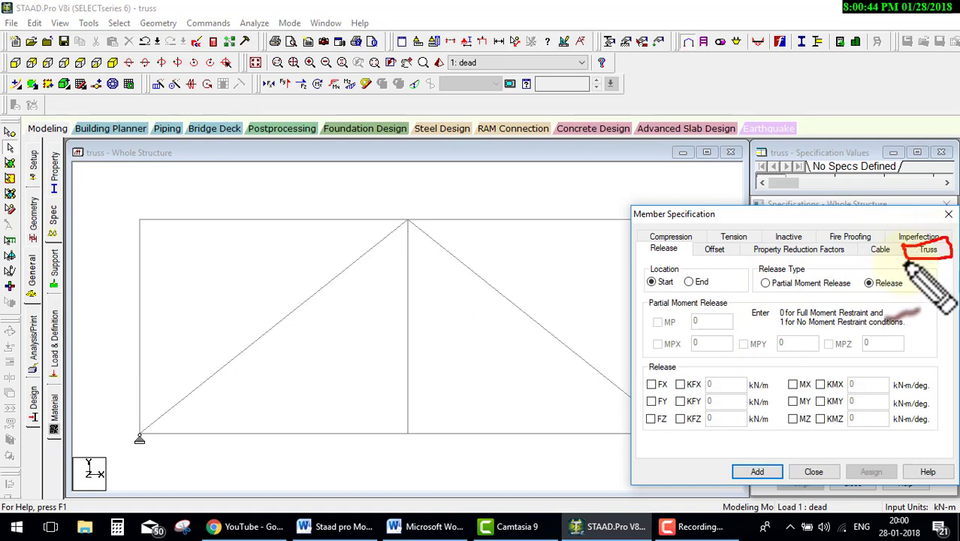
pyautogui.press('Escape')
pyautogui.click(928, 250)
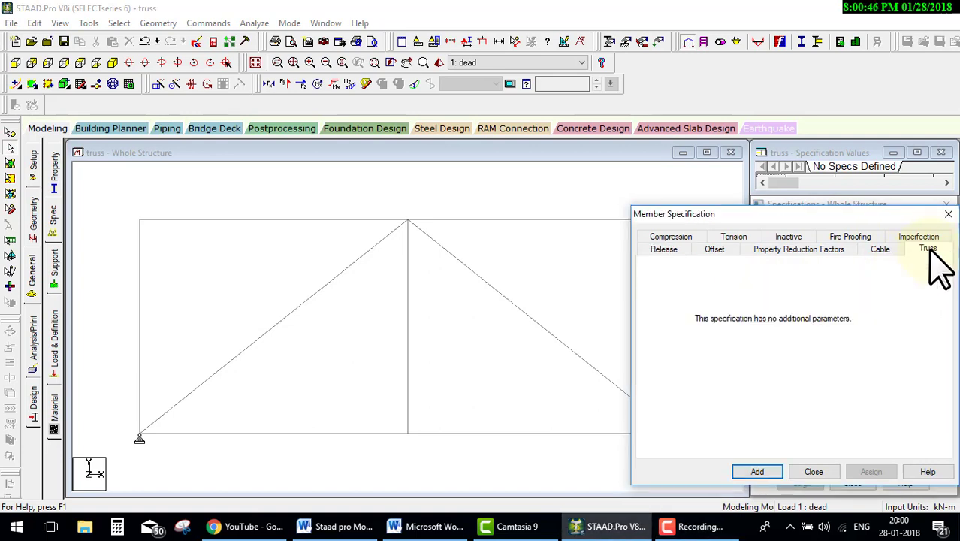
pyautogui.moveTo(918, 308); pyautogui.dragTo(953, 298)
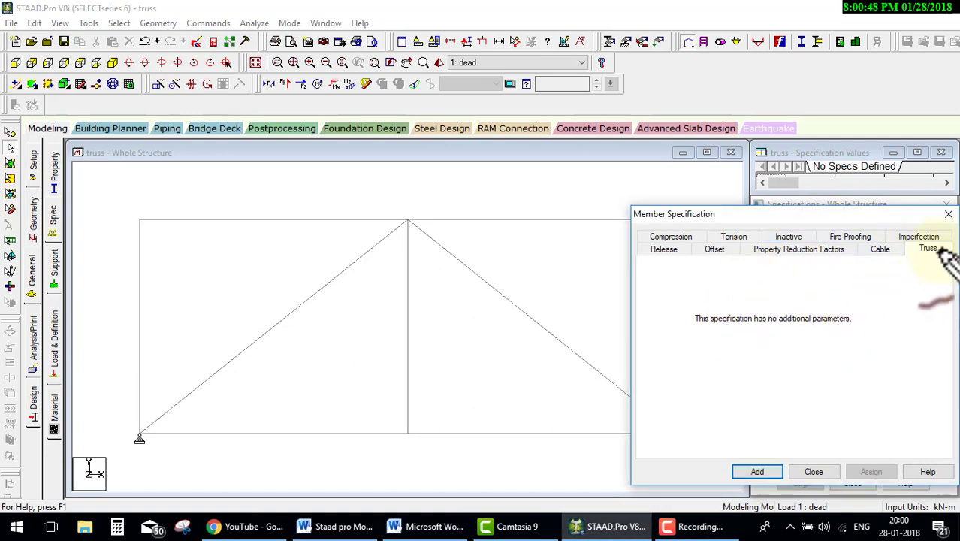
pyautogui.moveTo(939, 247); pyautogui.dragTo(760, 455)
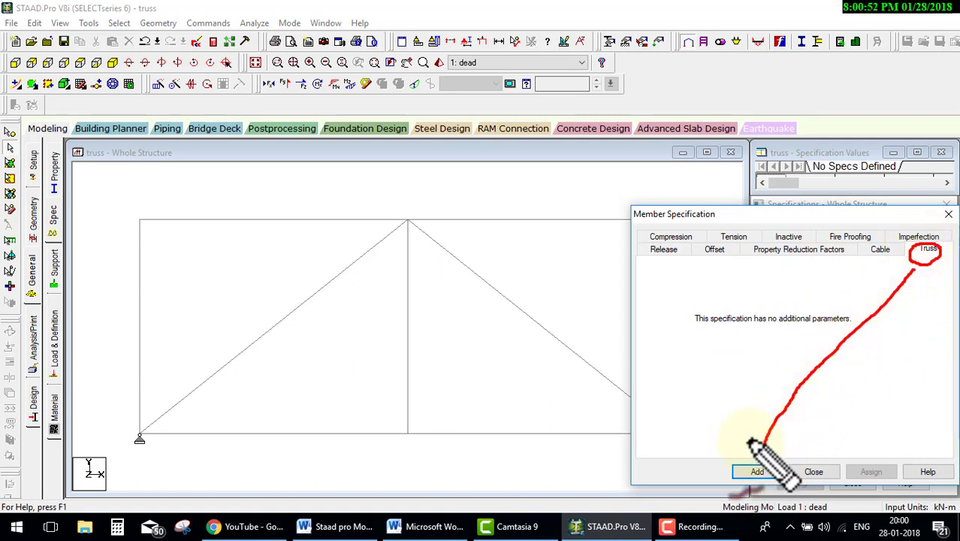
pyautogui.press('Escape')
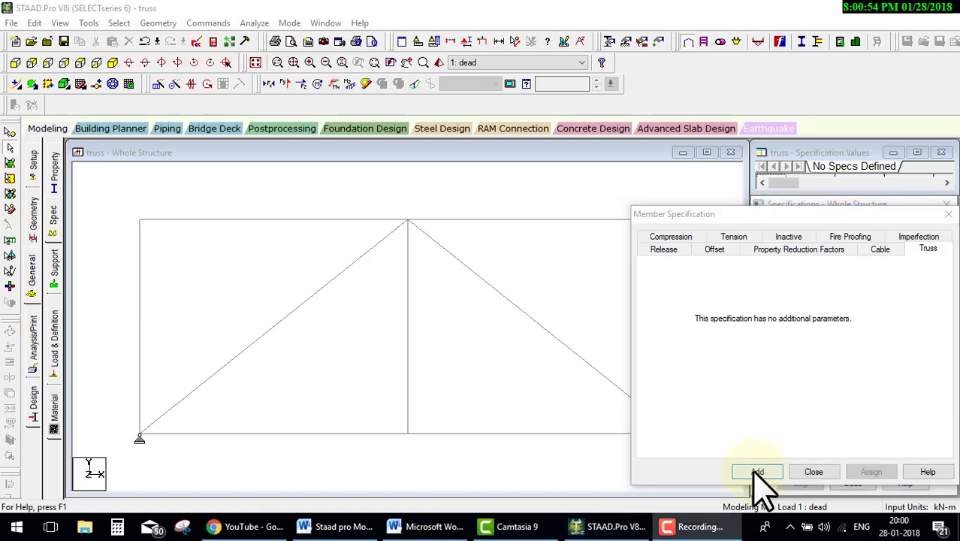
# Step: Add the MEMBER TRUSS specification and set it to Assign To View
pyautogui.click(760, 471)
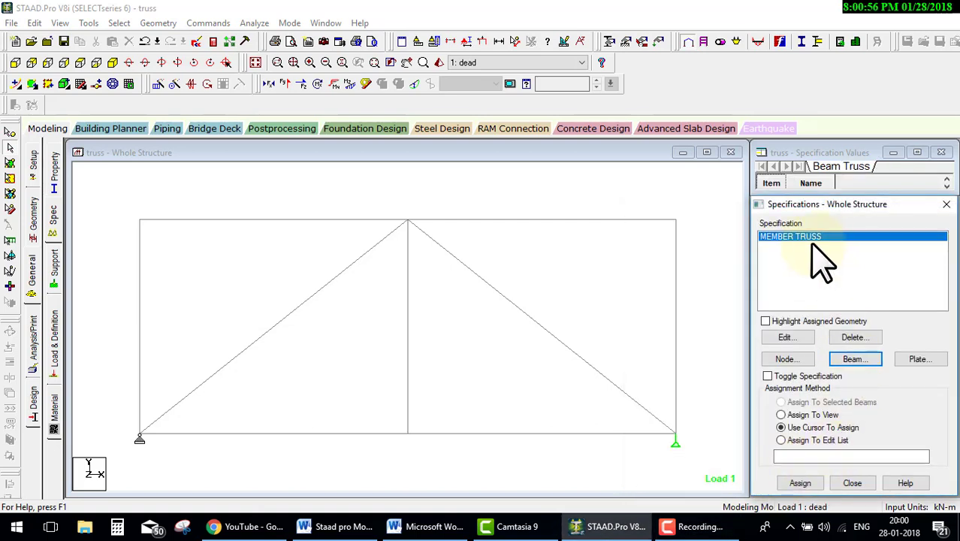
pyautogui.hotkey('ctrl', '2')
pyautogui.moveTo(842, 228)
pyautogui.mouseDown()
pyautogui.moveTo(821, 254)
pyautogui.moveTo(553, 201)
pyautogui.mouseUp()
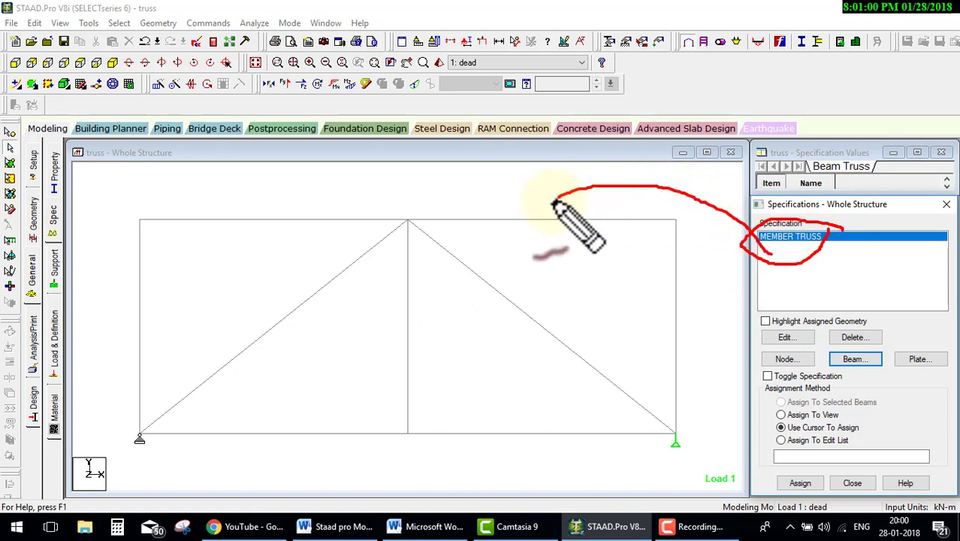
pyautogui.moveTo(554, 202); pyautogui.dragTo(599, 216)
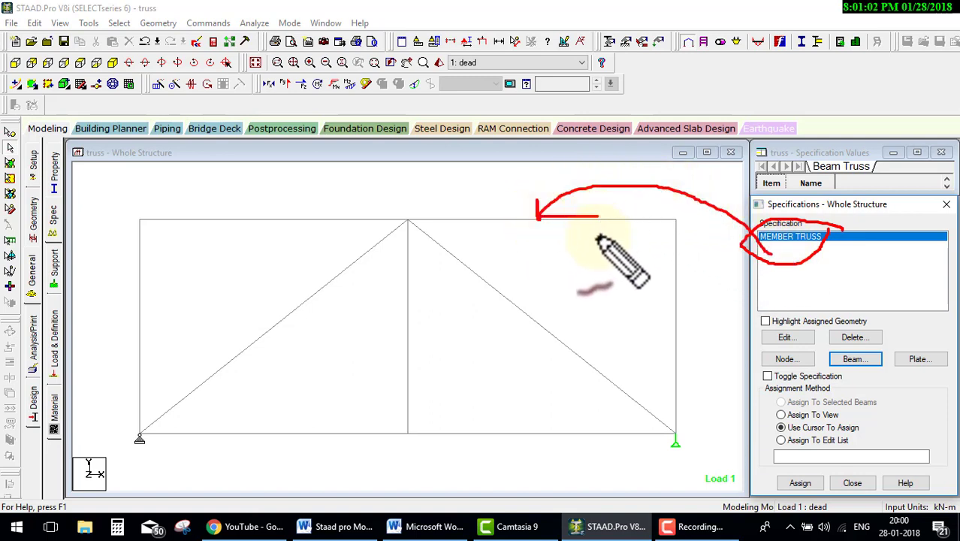
pyautogui.press('Escape')
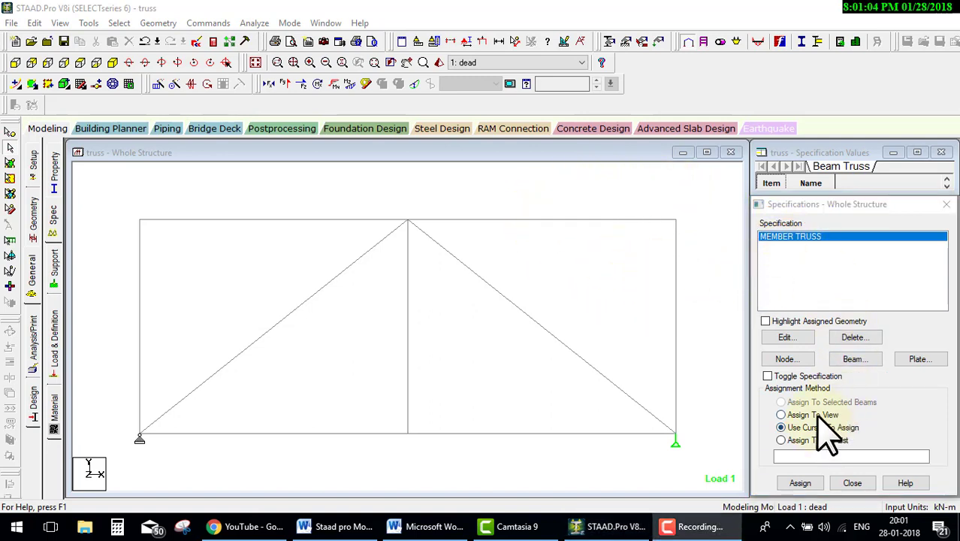
pyautogui.click(825, 417)
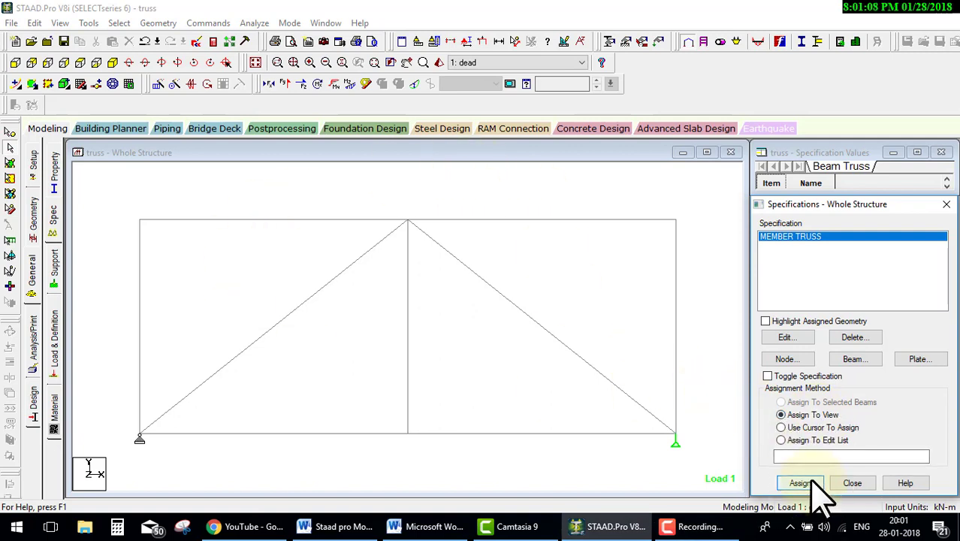
# Step: Assign MEMBER TRUSS to members 1 to 9, confirming Yes to both prompts
pyautogui.hotkey('ctrl', '2')
pyautogui.moveTo(503, 219); pyautogui.dragTo(499, 328)
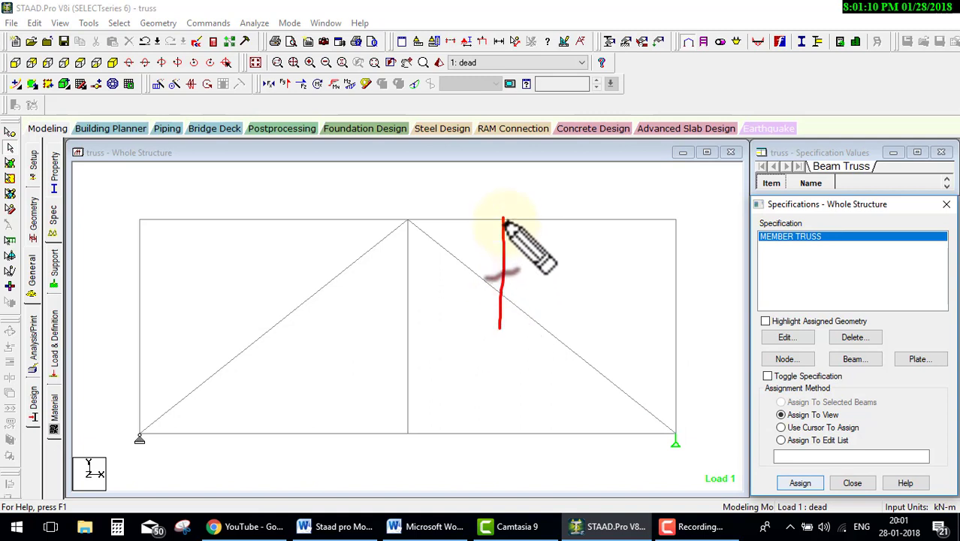
pyautogui.moveTo(503, 220)
pyautogui.mouseDown()
pyautogui.moveTo(562, 218)
pyautogui.moveTo(580, 325)
pyautogui.moveTo(500, 327)
pyautogui.mouseUp()
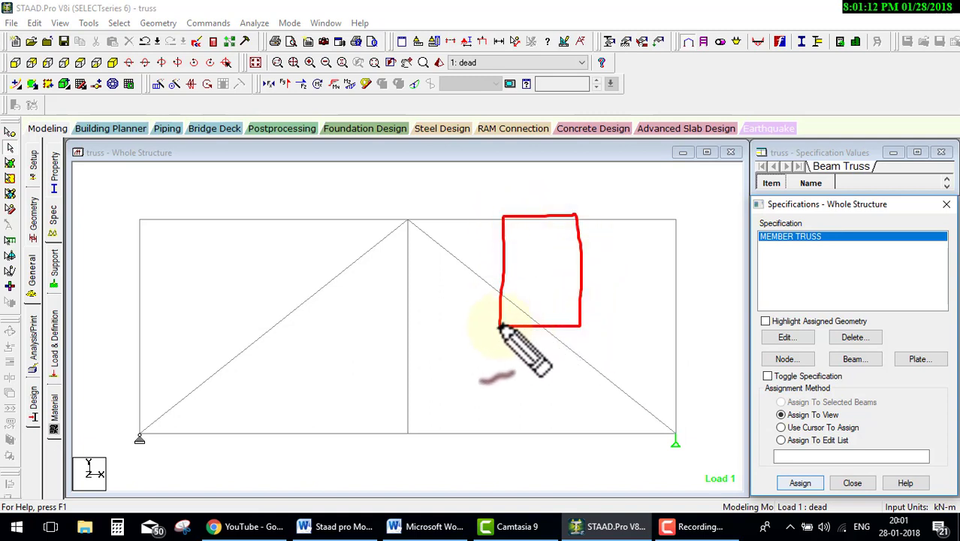
pyautogui.moveTo(502, 217)
pyautogui.mouseDown()
pyautogui.moveTo(535, 193)
pyautogui.moveTo(579, 214)
pyautogui.mouseUp()
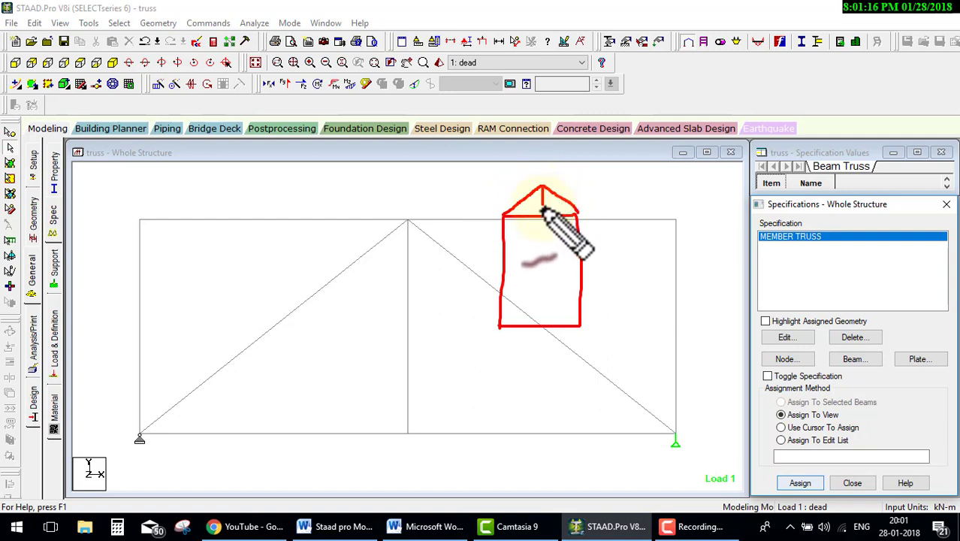
pyautogui.moveTo(543, 188)
pyautogui.mouseDown()
pyautogui.moveTo(553, 213)
pyautogui.moveTo(526, 197)
pyautogui.moveTo(518, 214)
pyautogui.mouseUp()
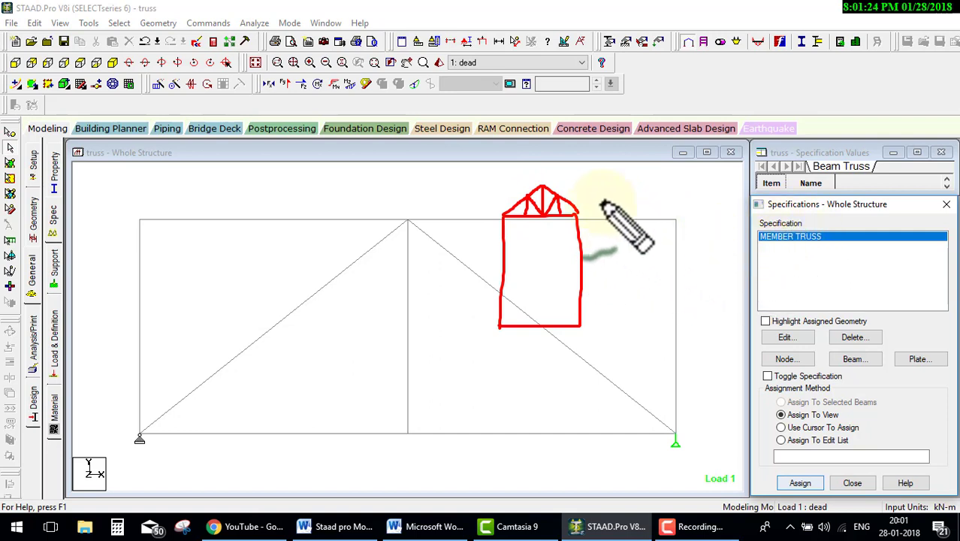
pyautogui.moveTo(586, 182); pyautogui.dragTo(567, 239)
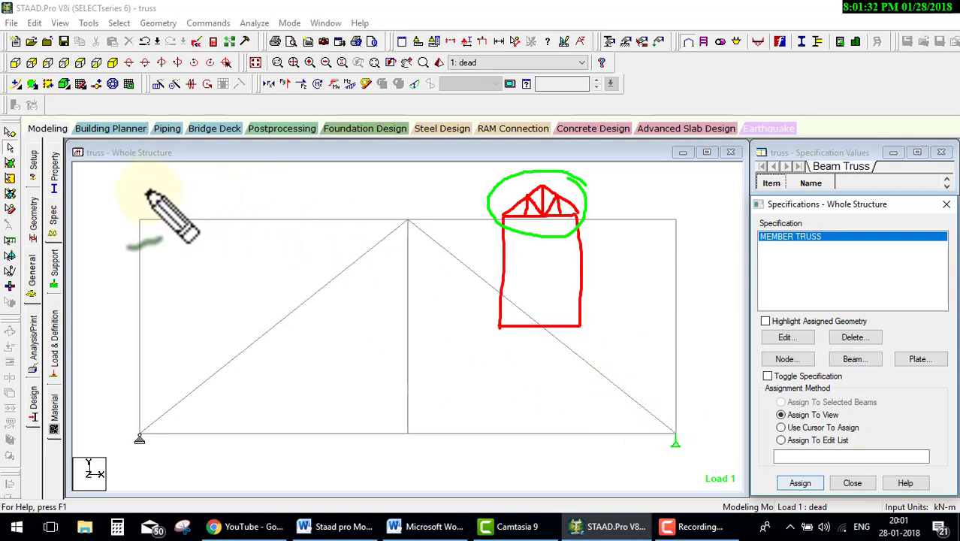
pyautogui.moveTo(153, 185); pyautogui.dragTo(706, 257)
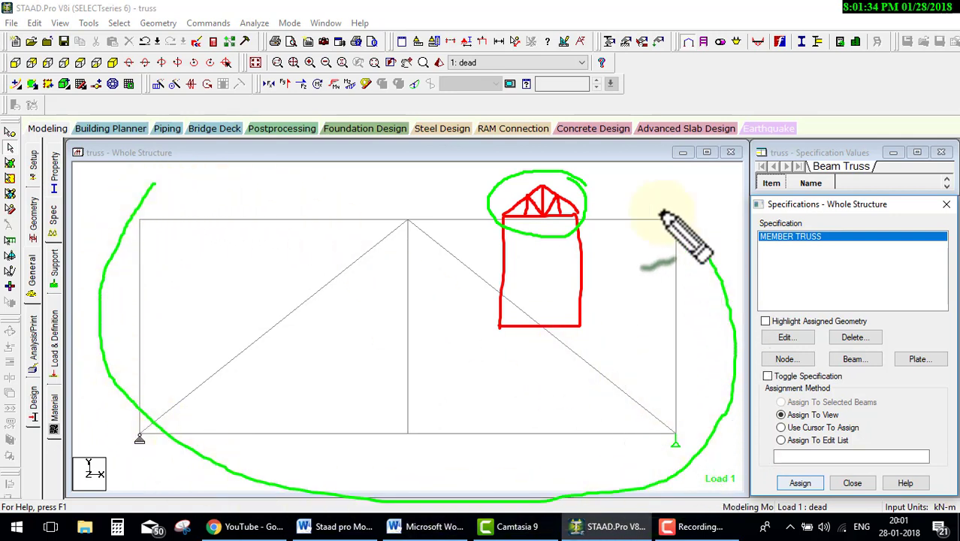
pyautogui.press('Escape')
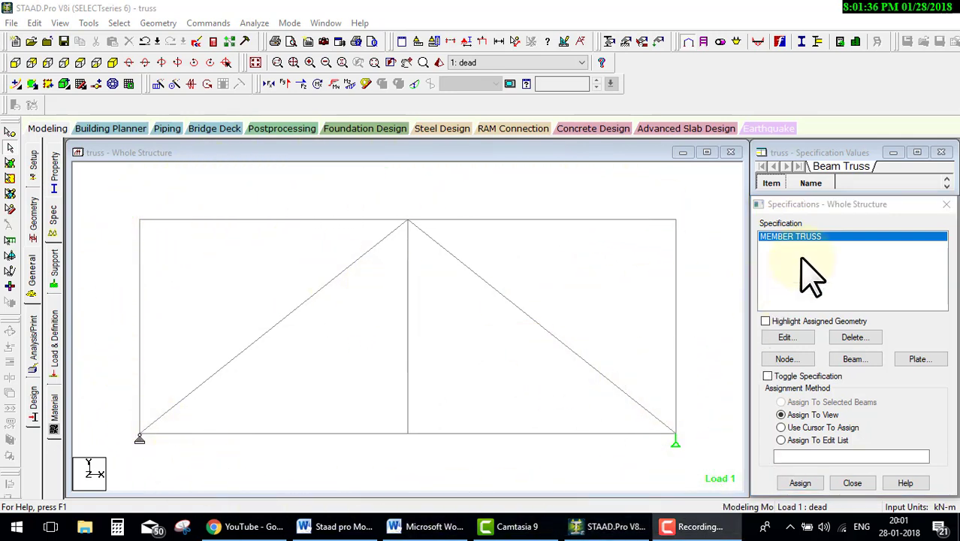
pyautogui.click(801, 482)
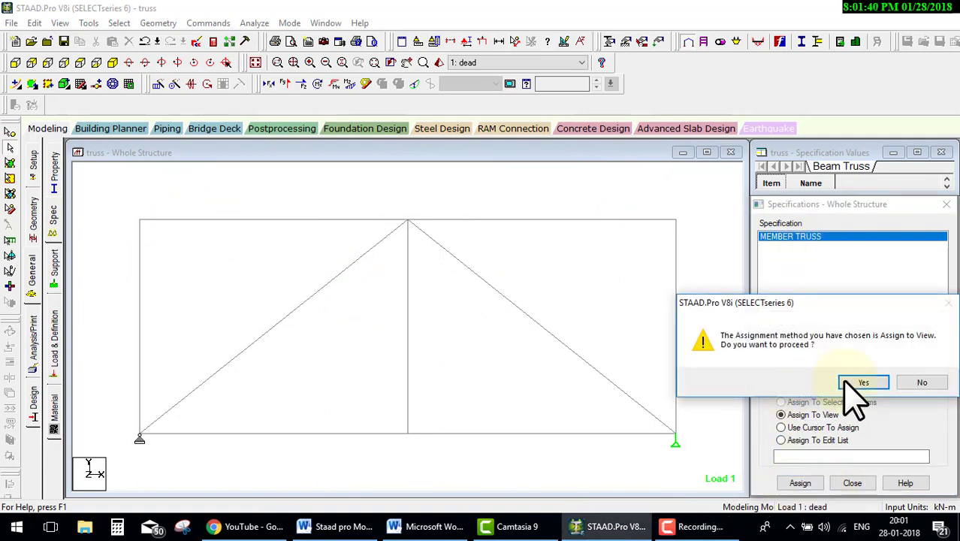
pyautogui.click(845, 381)
pyautogui.click(858, 383)
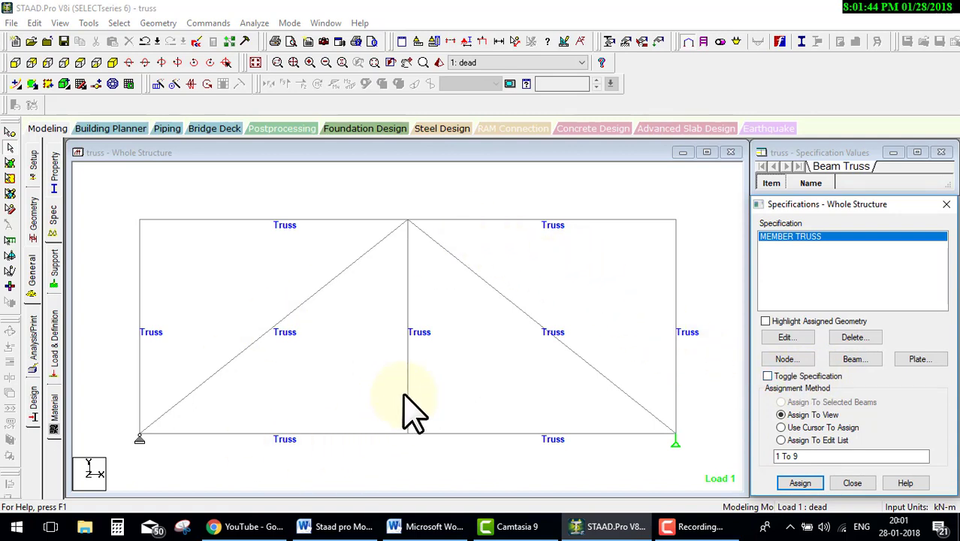
pyautogui.click(254, 22)
# Step: Save and rerun the analysis (0 errors, 13 warnings), then display Bending Z for load 1
pyautogui.click(259, 36)
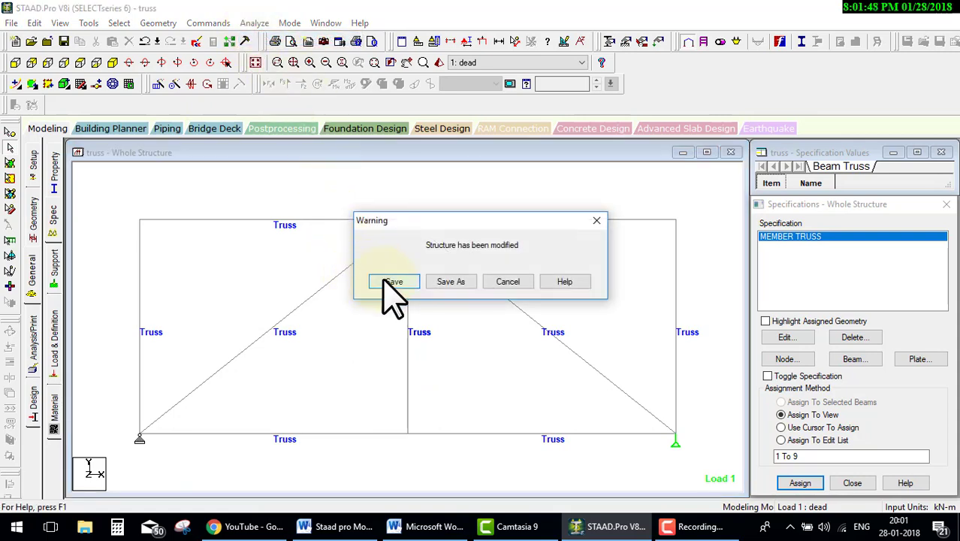
pyautogui.click(392, 283)
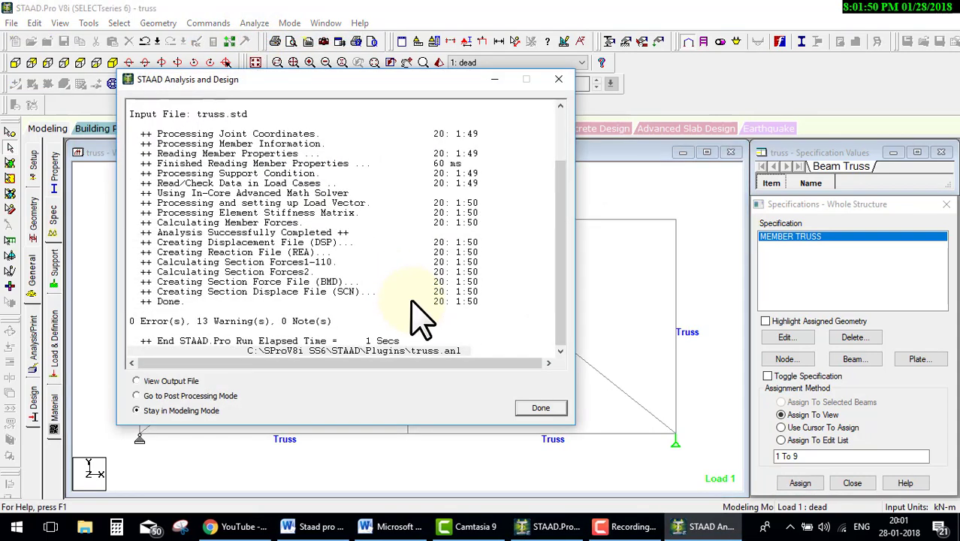
pyautogui.click(531, 410)
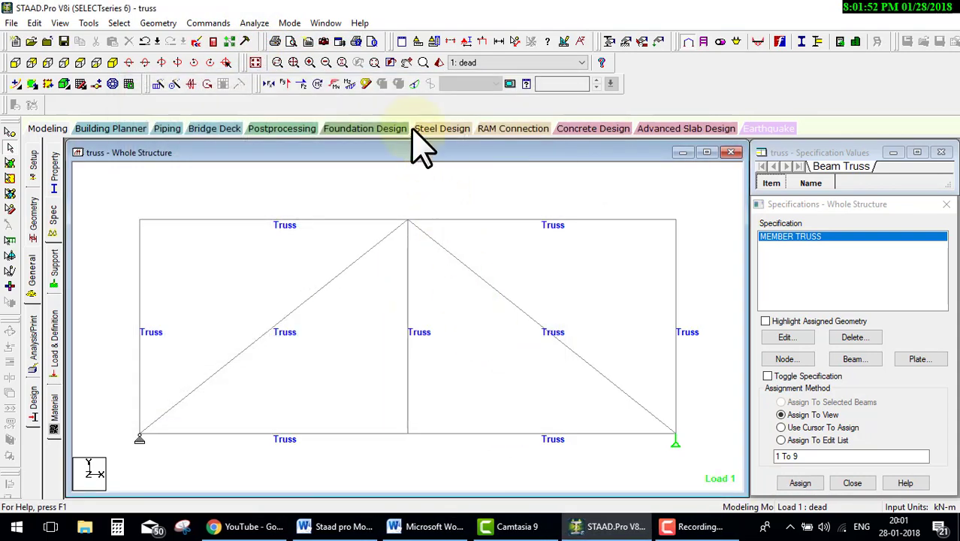
pyautogui.click(347, 84)
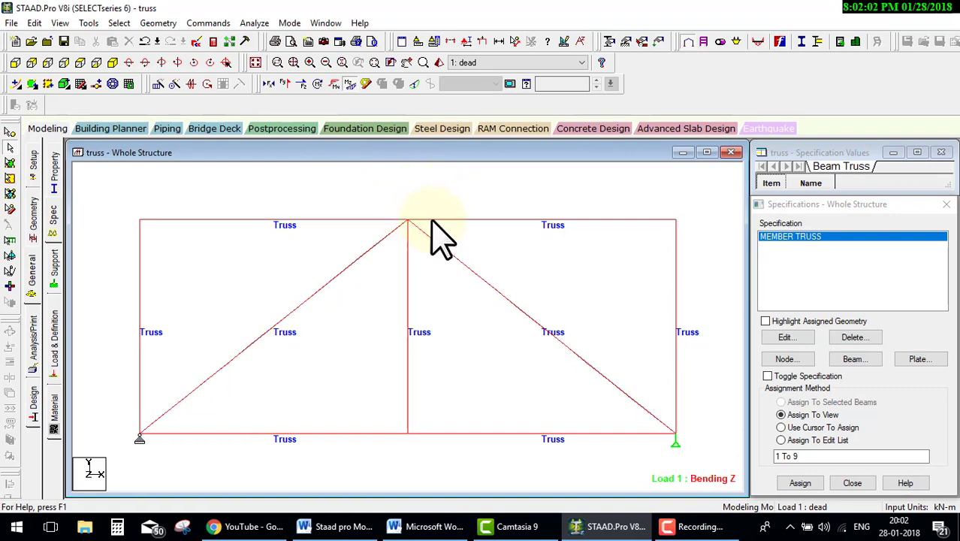
pyautogui.doubleClick(460, 220)
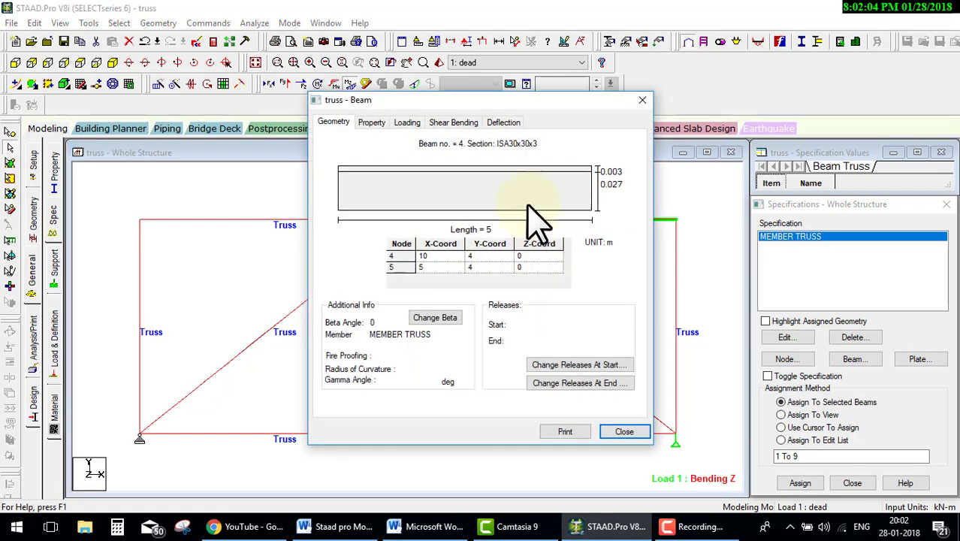
pyautogui.click(460, 122)
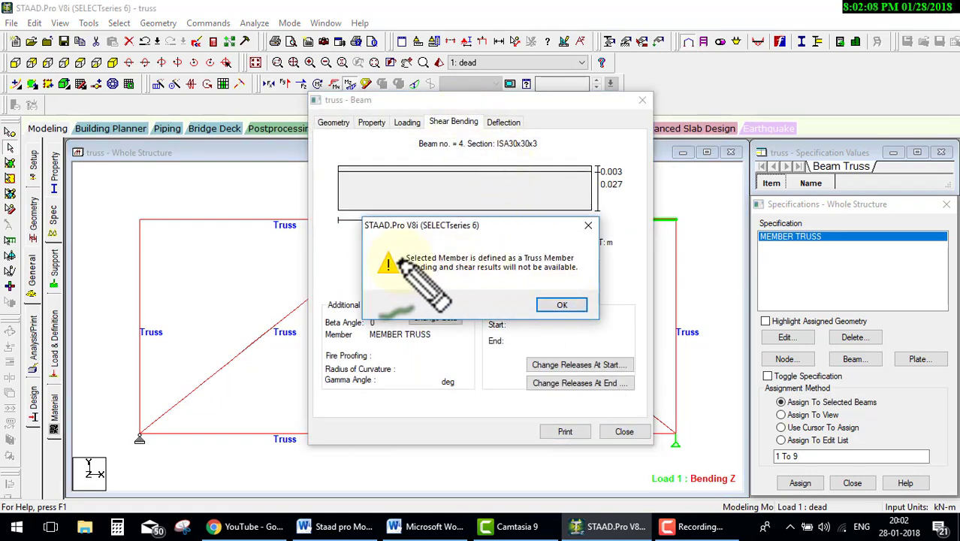
pyautogui.moveTo(375, 241)
pyautogui.mouseDown()
pyautogui.moveTo(384, 287)
pyautogui.moveTo(557, 285)
pyautogui.moveTo(583, 280)
pyautogui.moveTo(589, 253)
pyautogui.moveTo(492, 238)
pyautogui.moveTo(366, 242)
pyautogui.mouseUp()
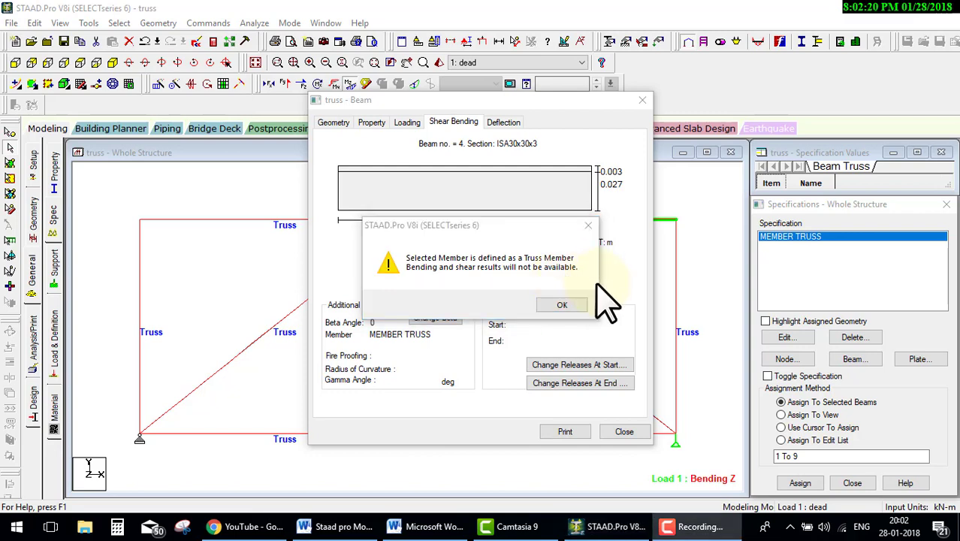
pyautogui.click(577, 305)
pyautogui.click(507, 122)
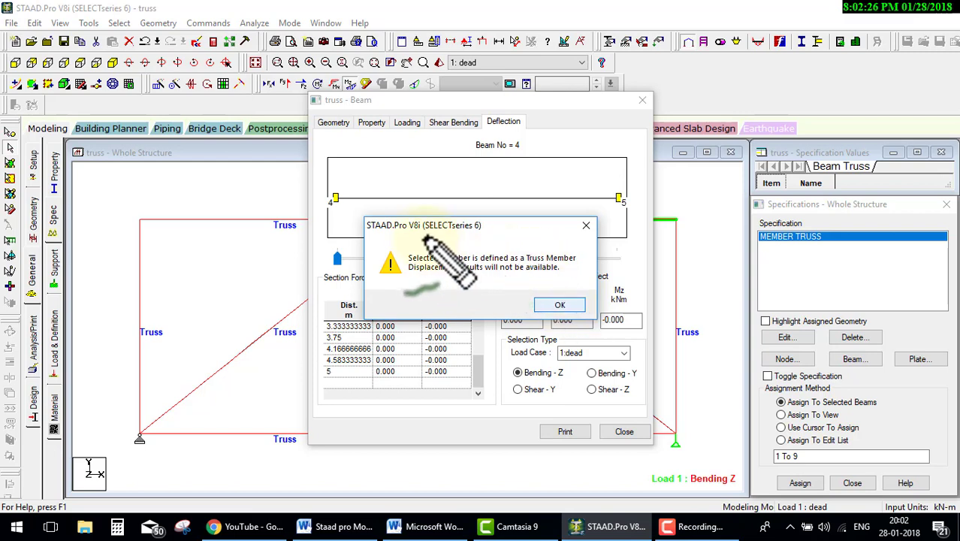
pyautogui.moveTo(414, 236)
pyautogui.mouseDown()
pyautogui.moveTo(547, 299)
pyautogui.moveTo(417, 286)
pyautogui.mouseUp()
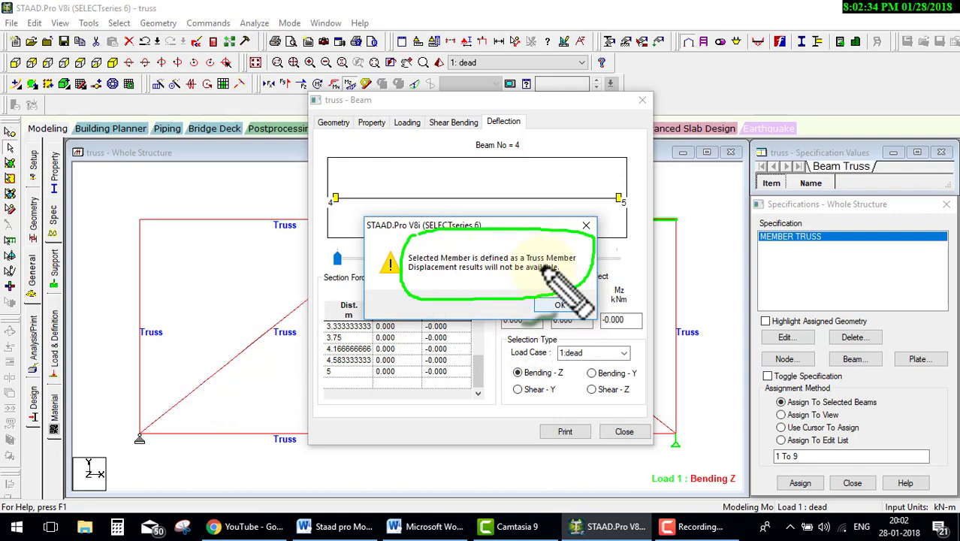
pyautogui.press('Escape')
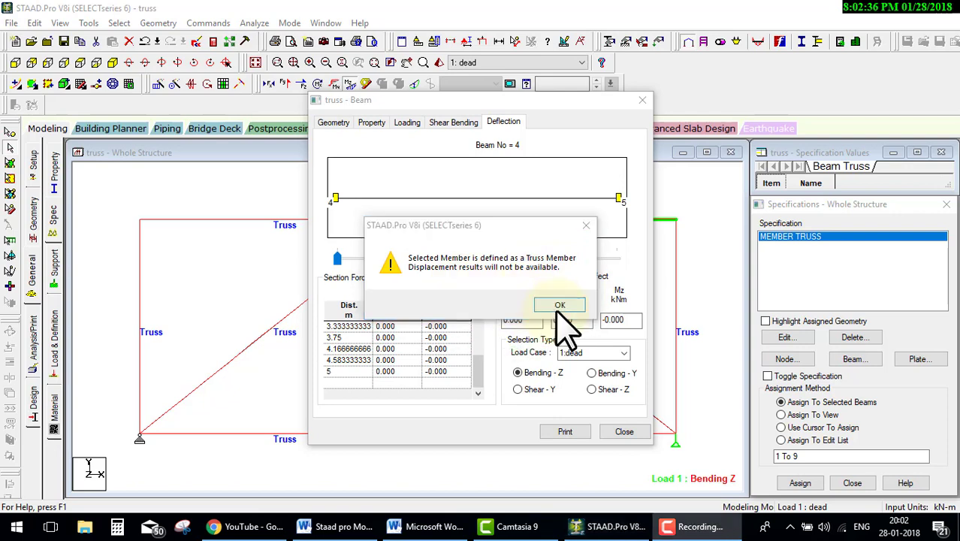
pyautogui.click(559, 306)
pyautogui.click(565, 308)
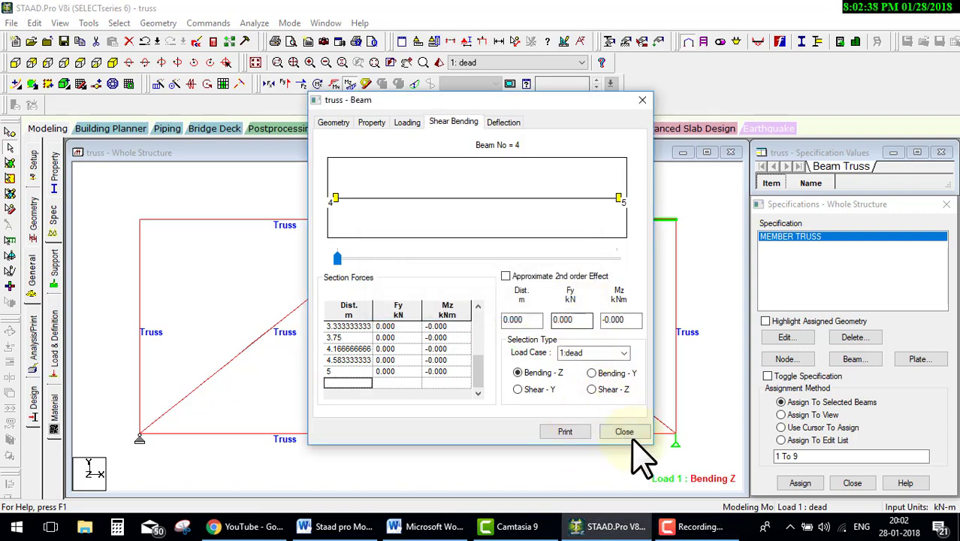
pyautogui.click(630, 436)
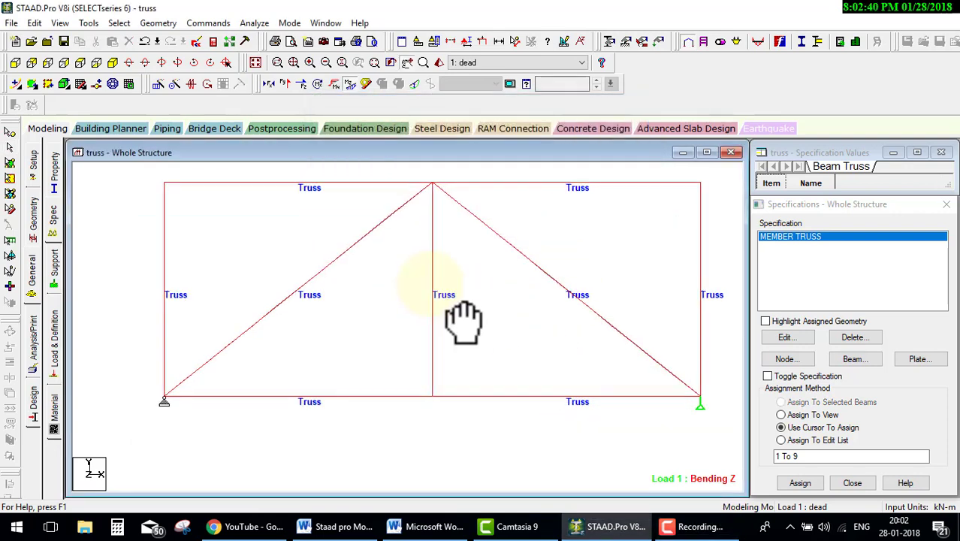
# Step: Show the Load 1 axial force diagram in Postprocessing with the window maximized and displacements off
pyautogui.click(268, 83)
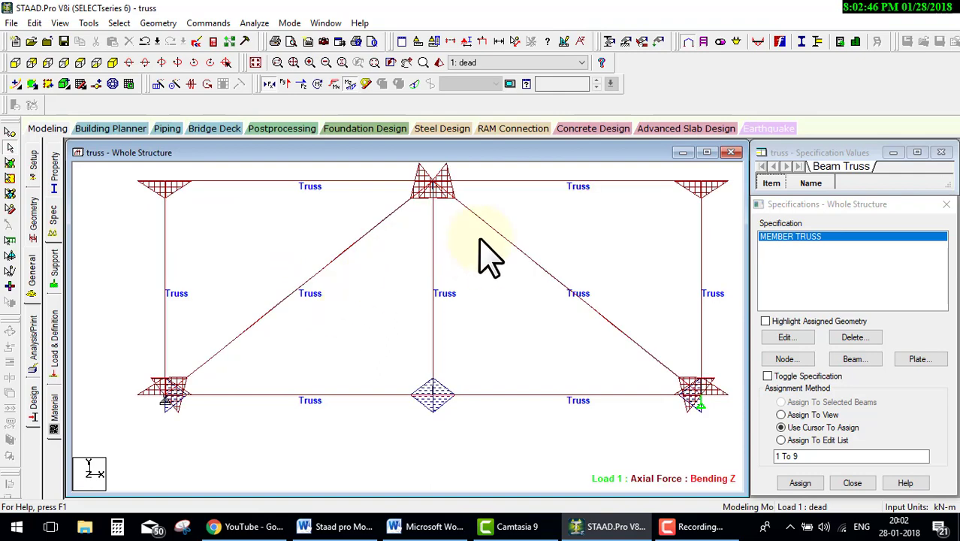
pyautogui.moveTo(479, 242); pyautogui.dragTo(489, 233, button='middle')
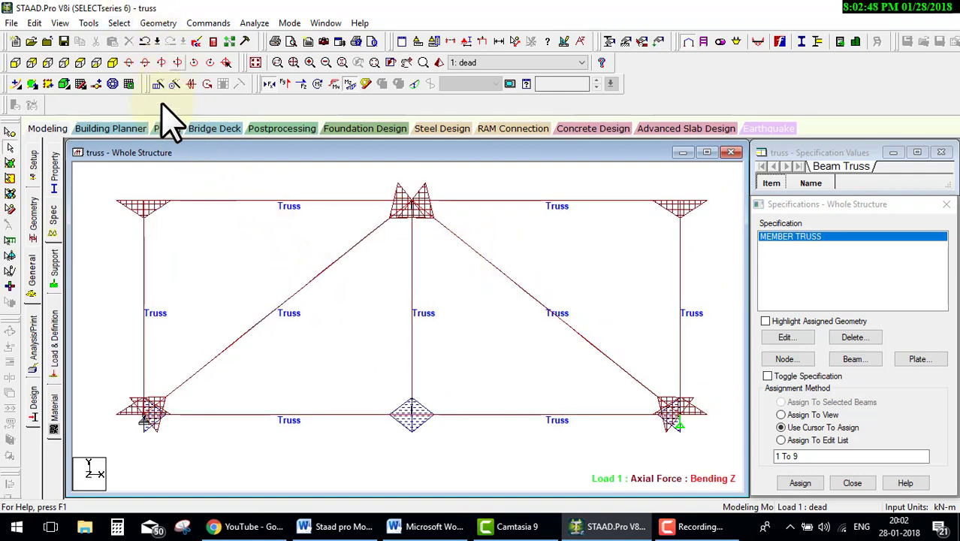
pyautogui.click(294, 133)
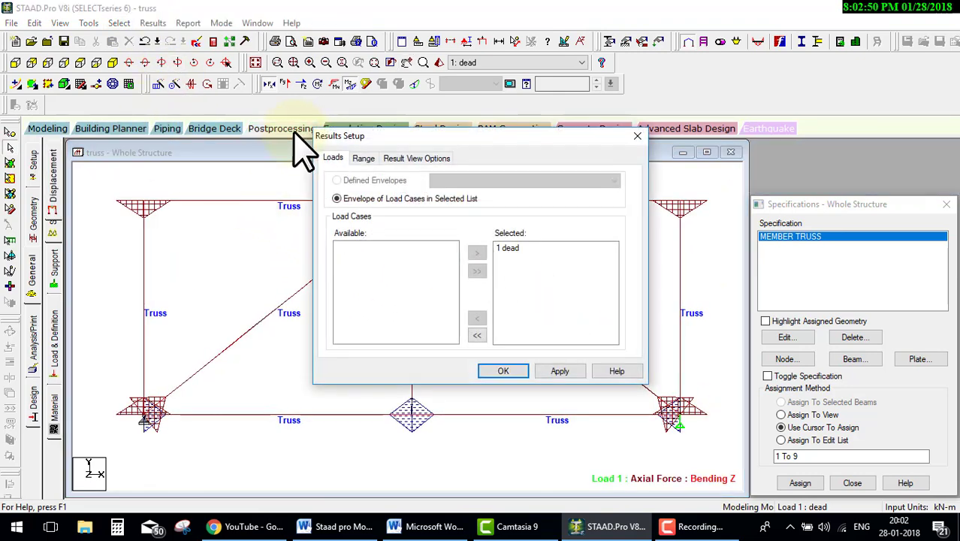
pyautogui.click(503, 371)
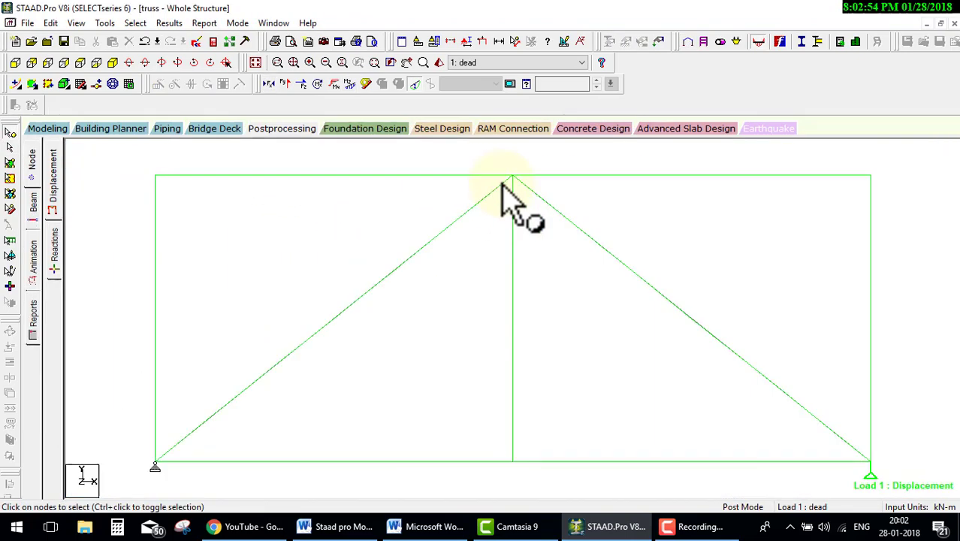
pyautogui.click(473, 153)
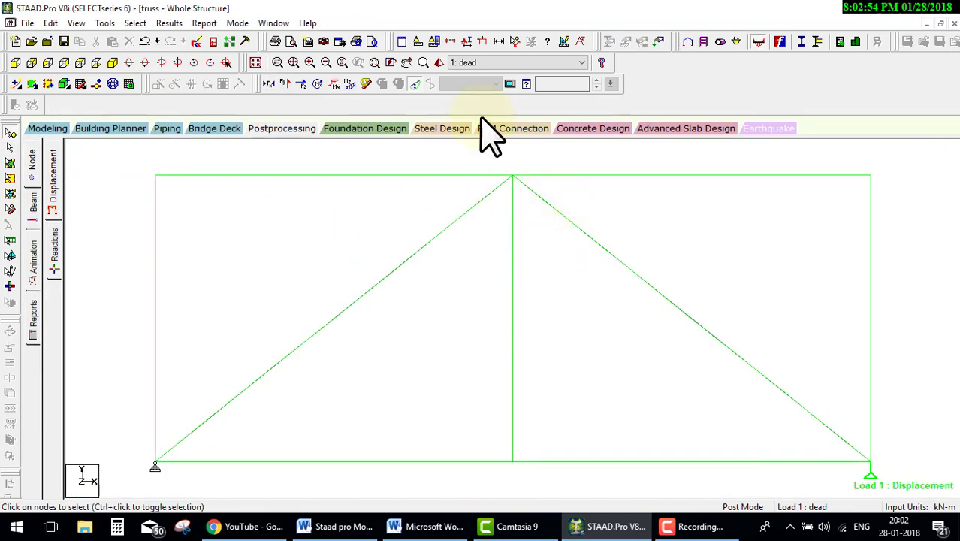
pyautogui.click(421, 87)
pyautogui.click(269, 83)
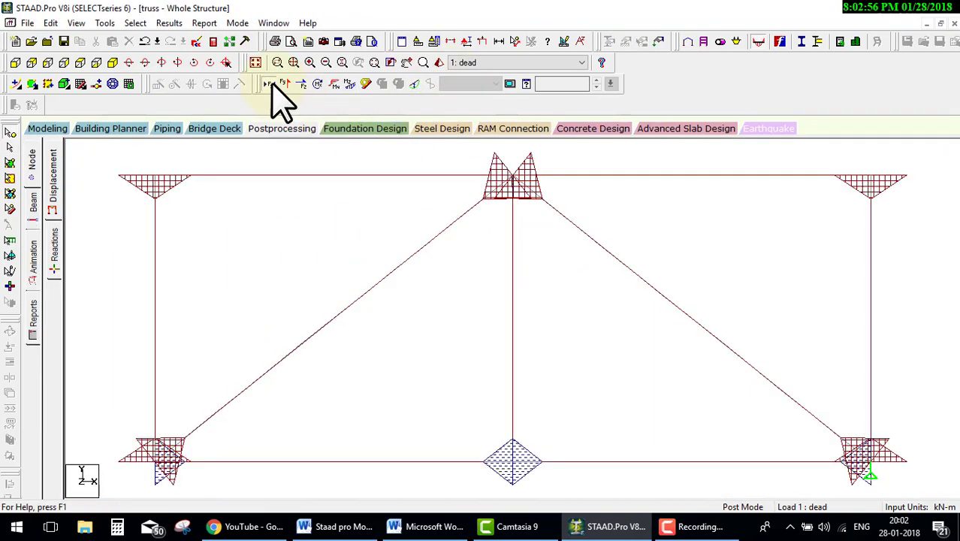
# Step: Annotate axial force values at every member end, such as 10.033 kN and -6.419 kN
pyautogui.click(169, 23)
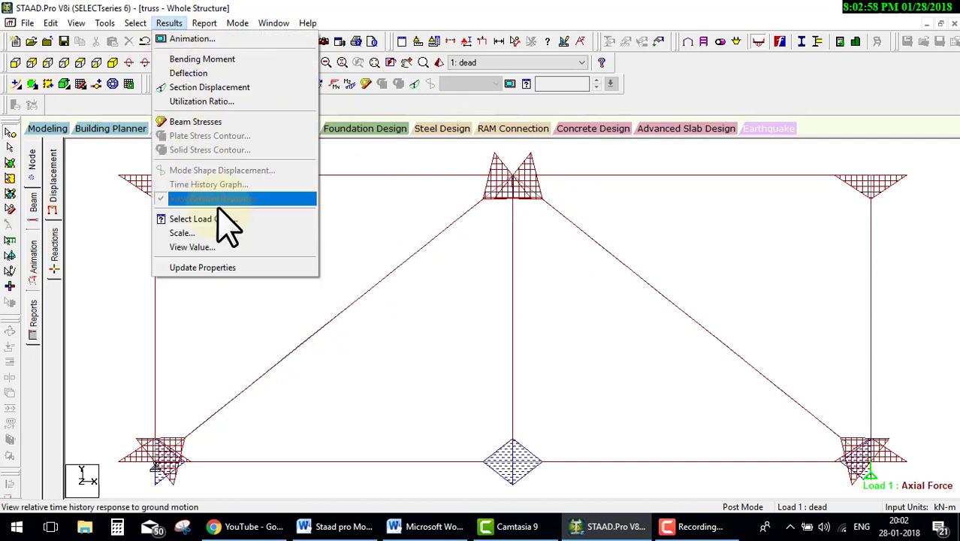
pyautogui.click(223, 247)
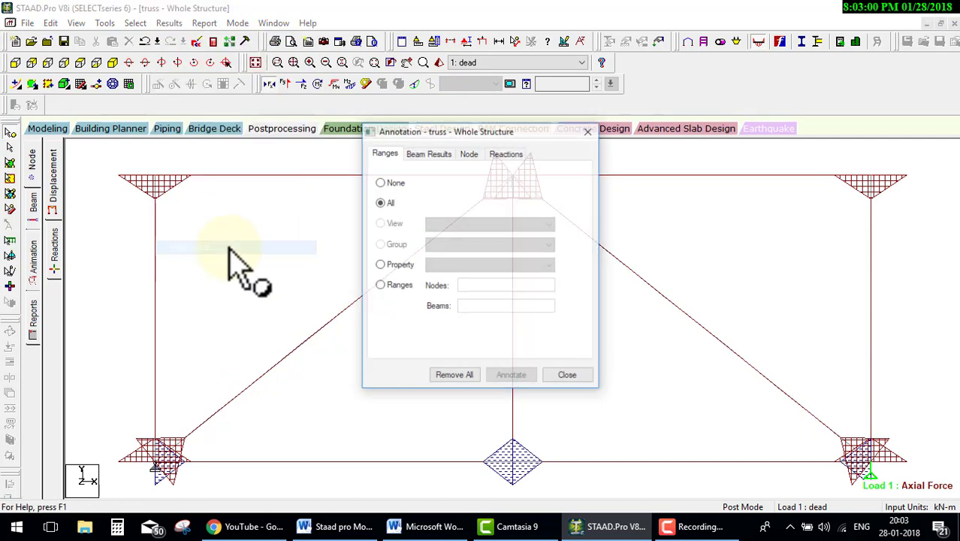
pyautogui.click(443, 154)
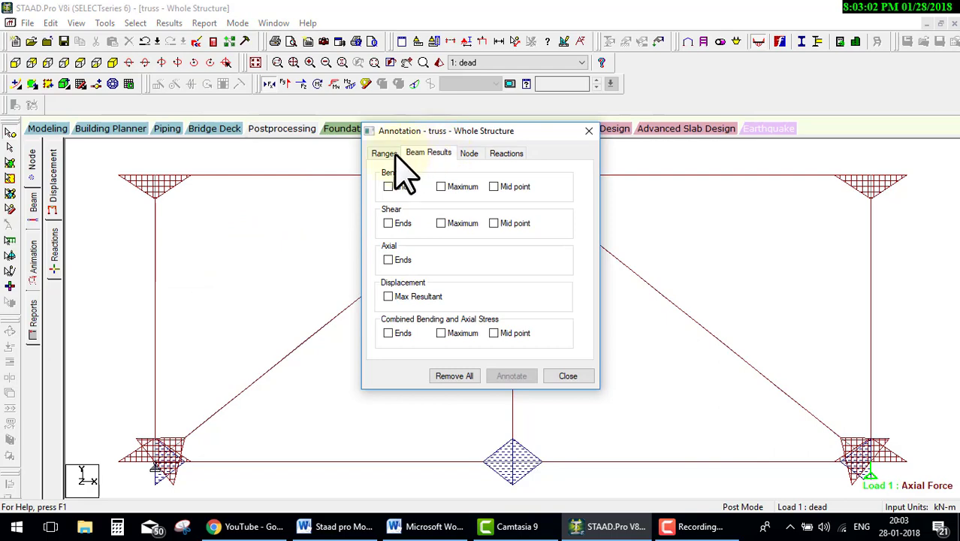
pyautogui.click(388, 260)
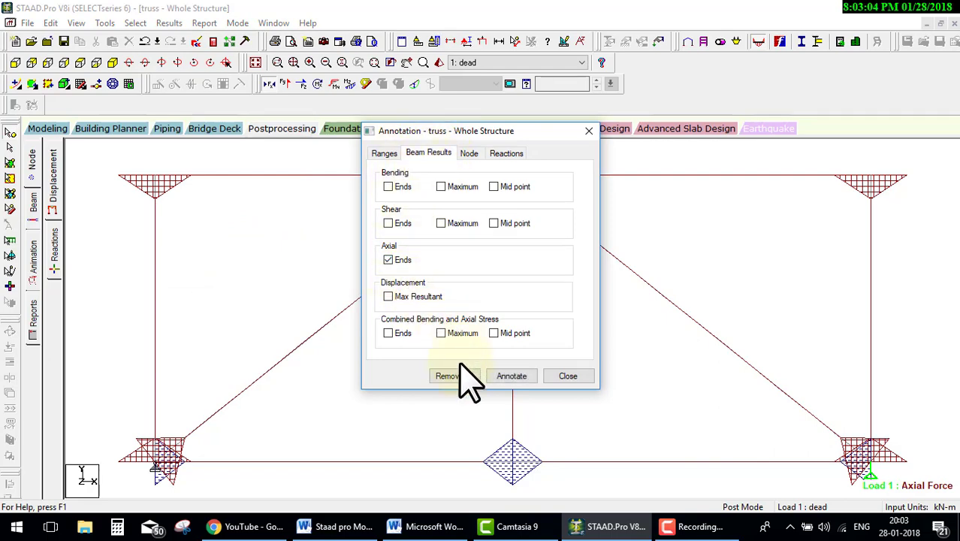
pyautogui.click(512, 377)
pyautogui.click(546, 376)
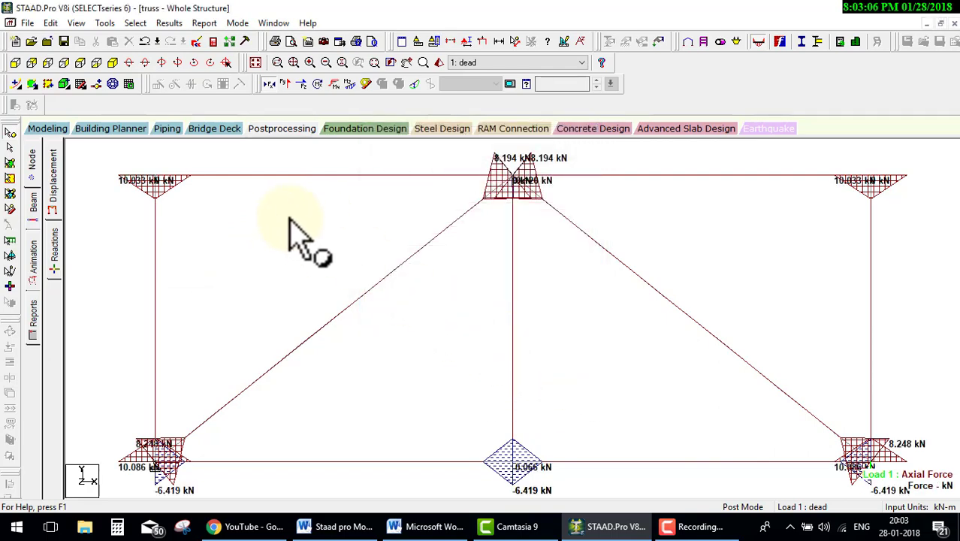
# Step: Select the top chord member and bring up its context menu
pyautogui.moveTo(291, 162); pyautogui.dragTo(327, 263, button='middle')
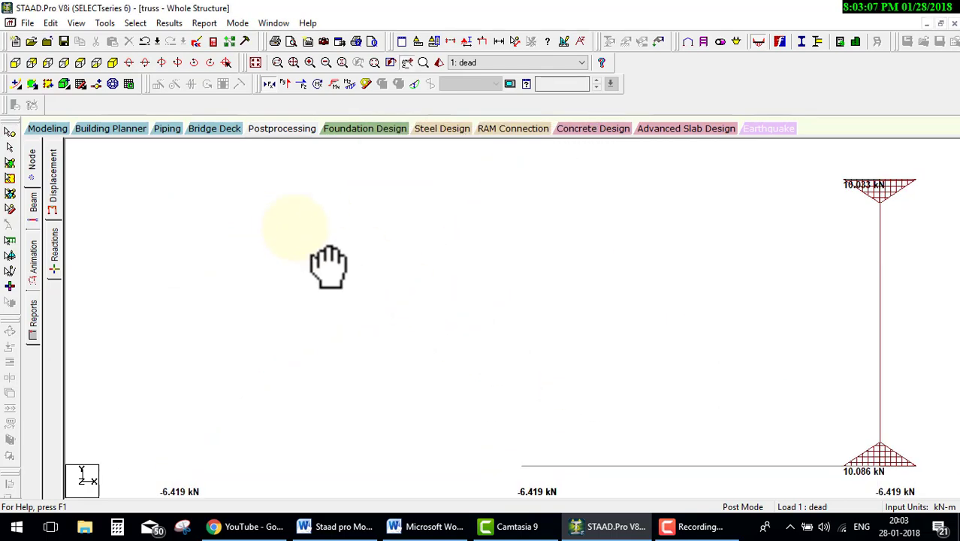
pyautogui.click(438, 215)
pyautogui.rightClick(436, 163)
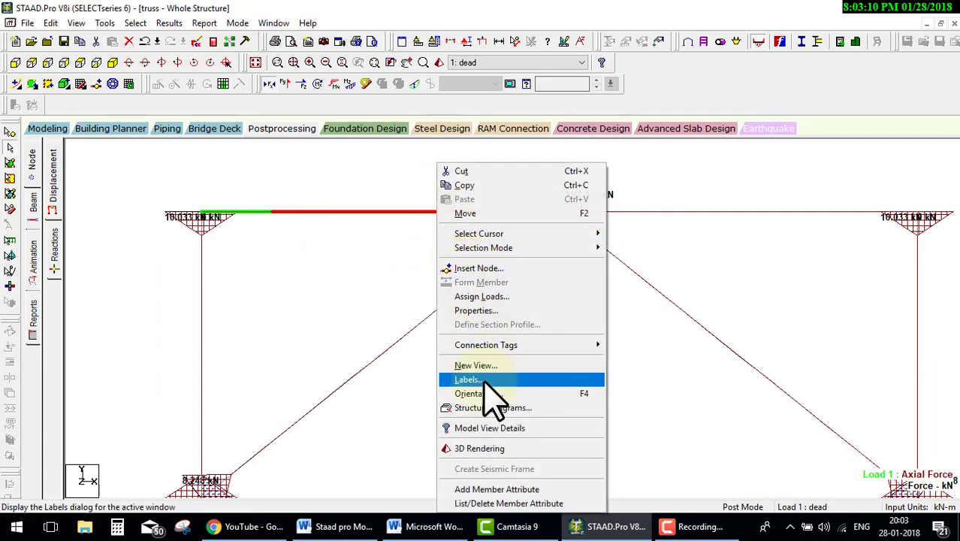
# Step: Display the selected member alone in a new single-member view
pyautogui.click(484, 366)
pyautogui.click(571, 246)
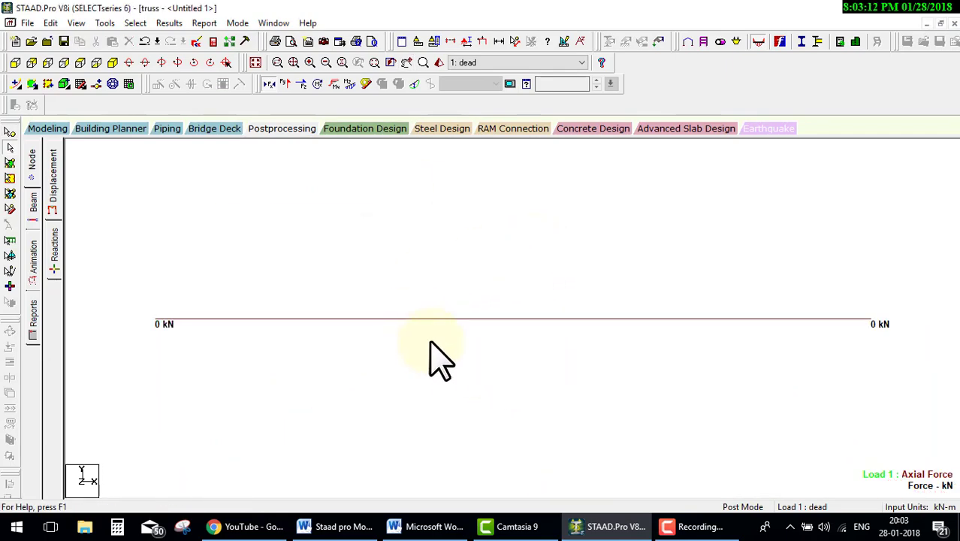
pyautogui.moveTo(511, 369); pyautogui.dragTo(491, 336, button='middle')
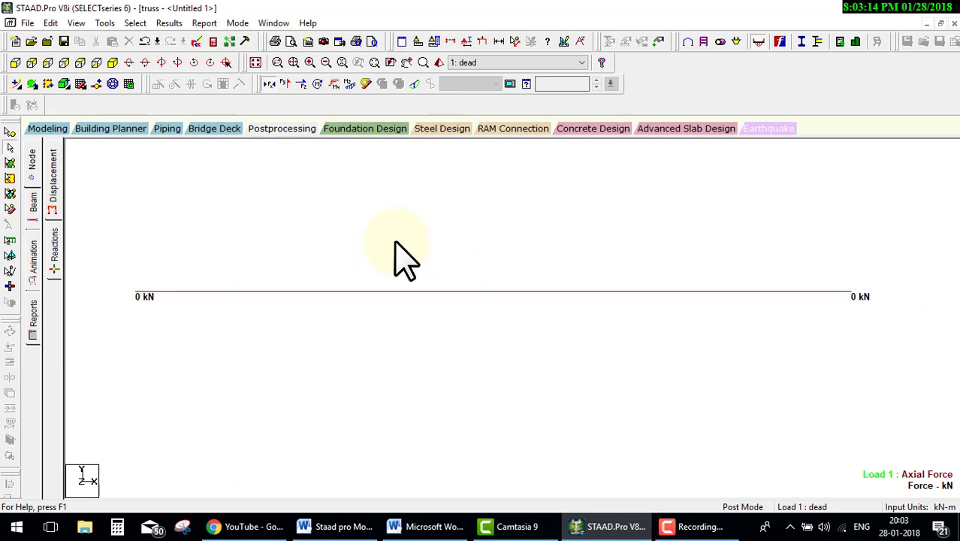
pyautogui.click(256, 62)
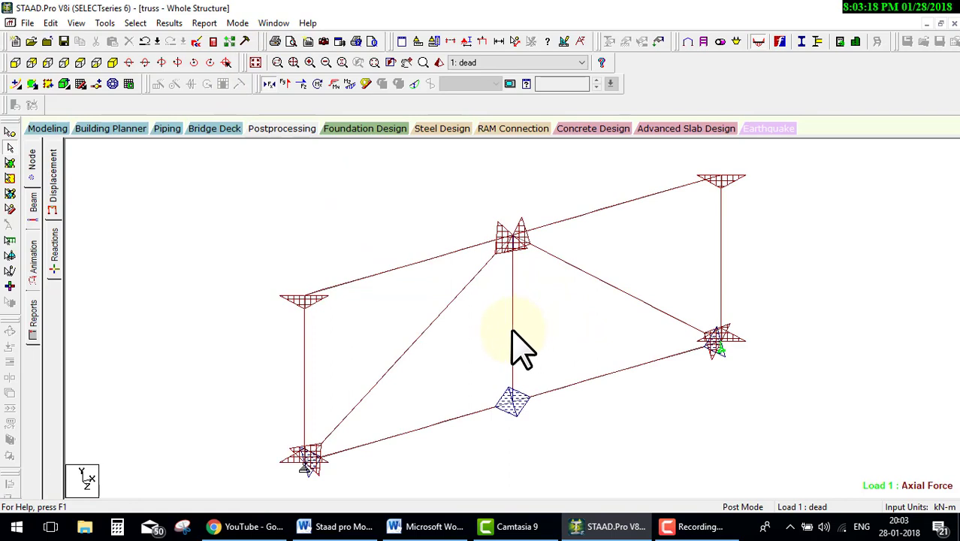
pyautogui.rightClick(513, 347)
pyautogui.click(536, 365)
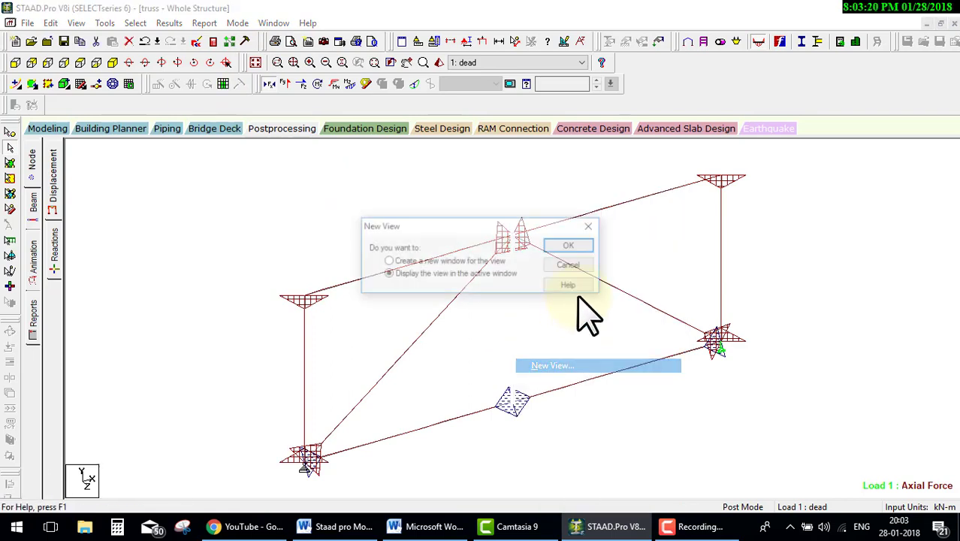
pyautogui.click(574, 247)
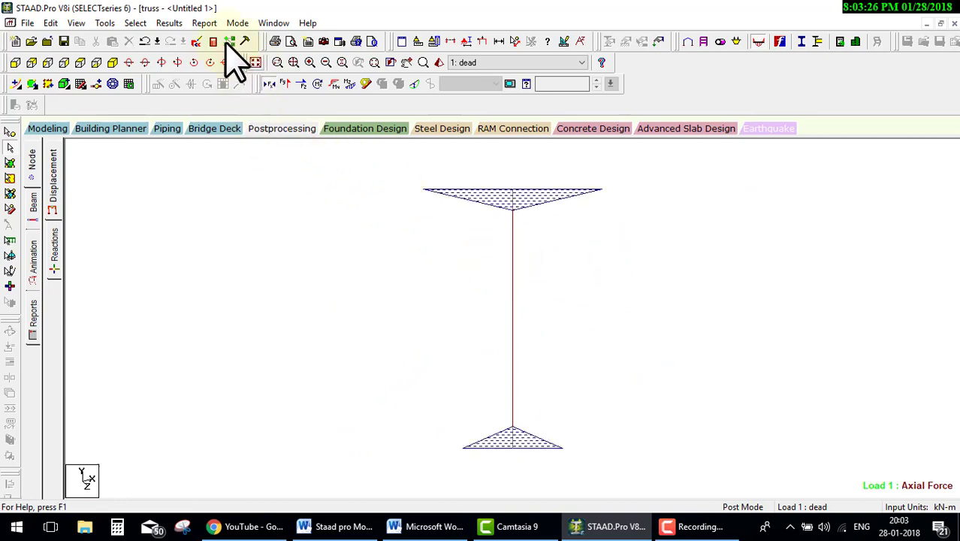
# Step: Label the member's axial ends with -0.120 kN and -0.066 kN, then return to the whole structure
pyautogui.click(169, 22)
pyautogui.click(193, 185)
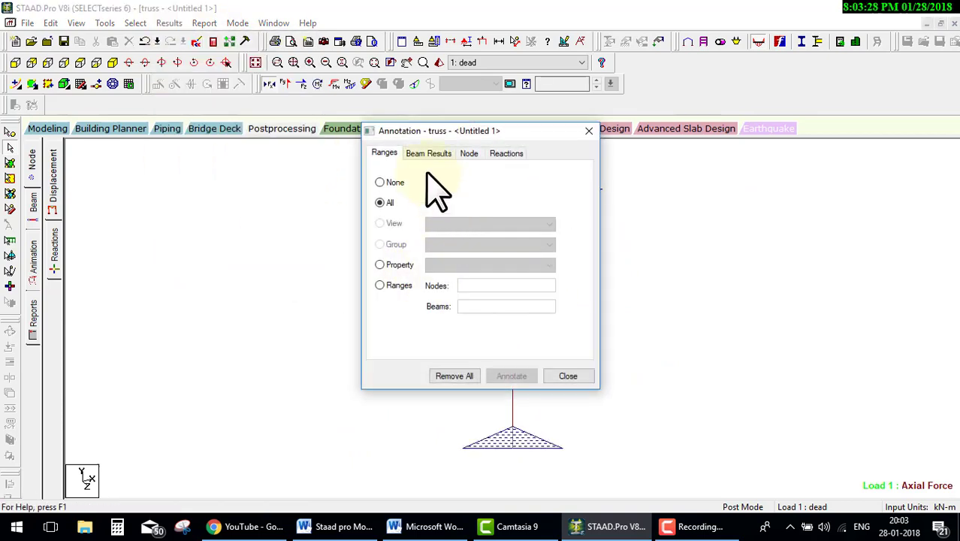
pyautogui.click(428, 154)
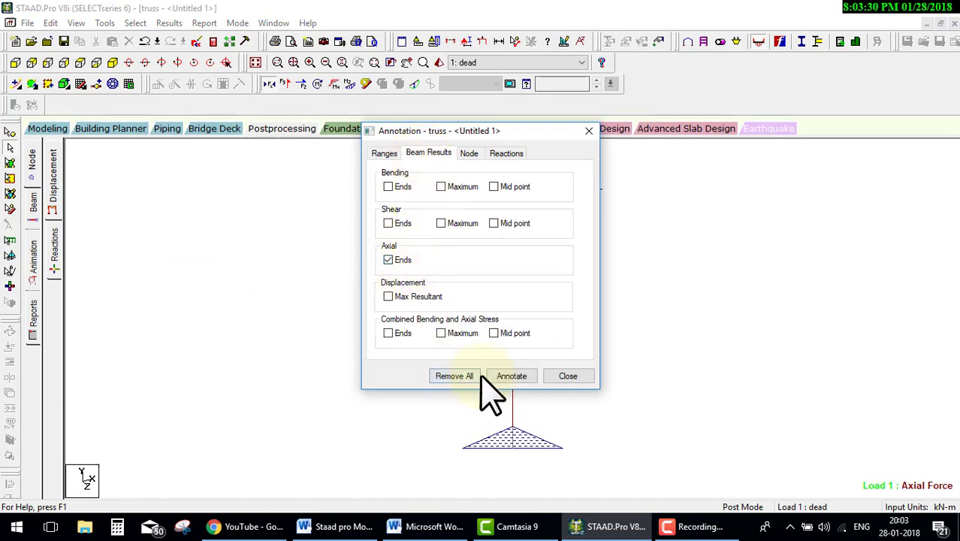
pyautogui.click(511, 376)
pyautogui.click(568, 376)
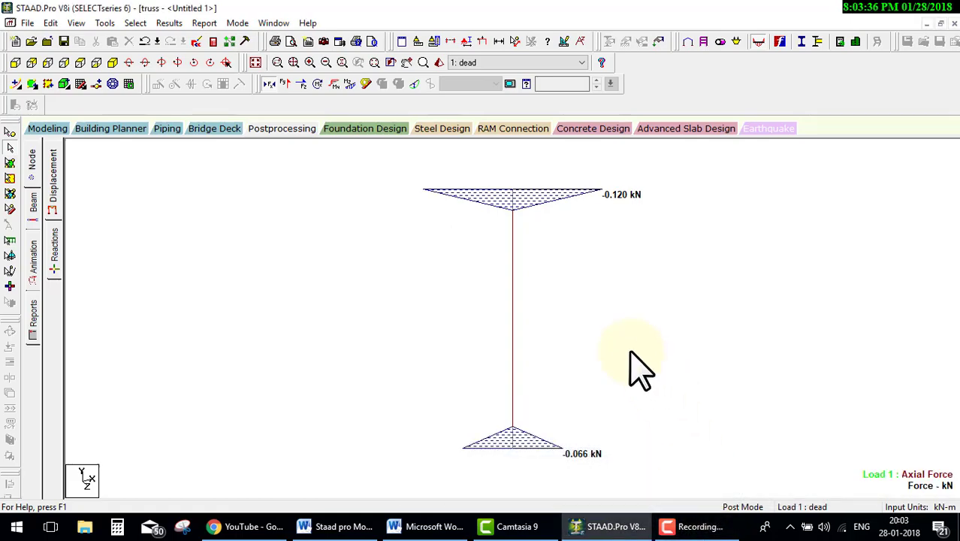
pyautogui.click(255, 62)
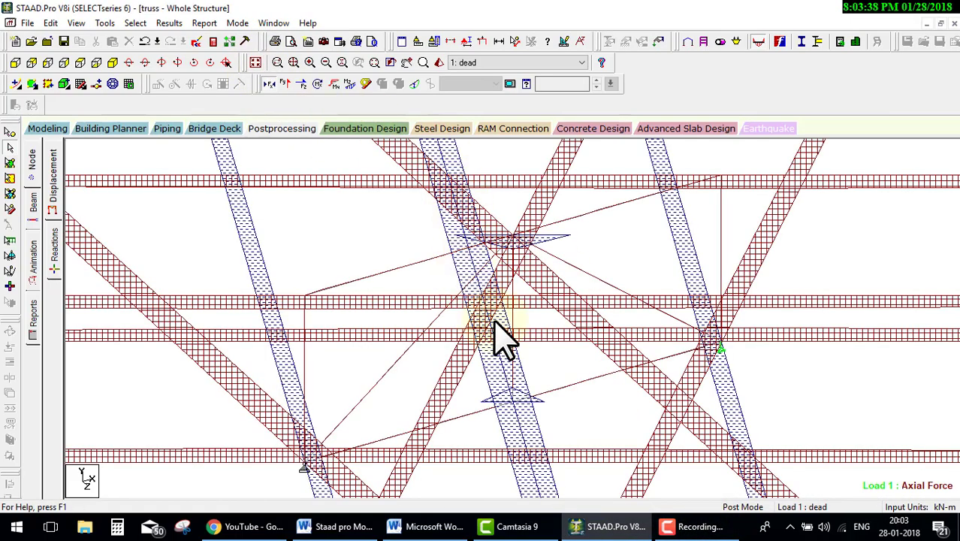
# Step: Zoom around the truss and show it in front (+Z) elevation
pyautogui.moveTo(492, 321); pyautogui.dragTo(522, 300)
pyautogui.scroll(-3, 530, 304)
pyautogui.scroll(2, 541, 307)
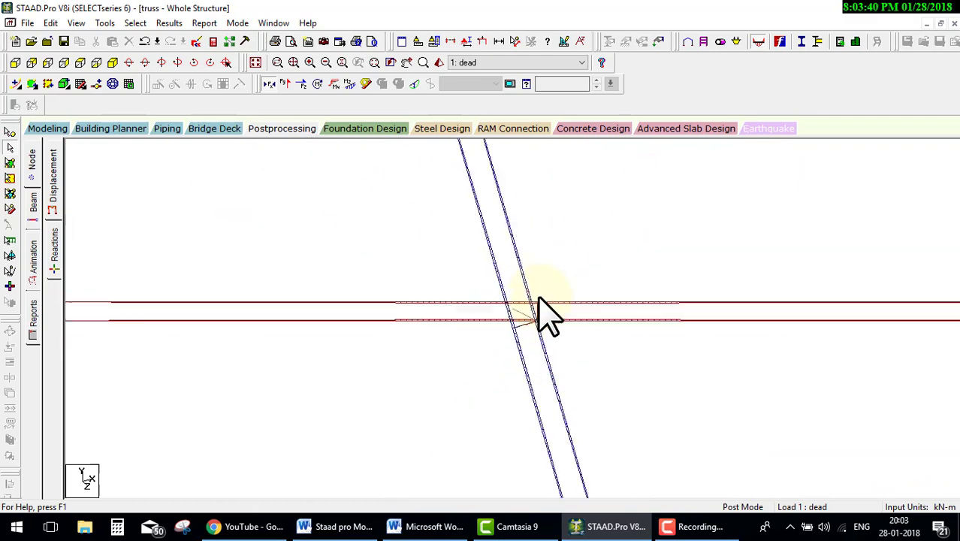
pyautogui.scroll(-2, 546, 311)
pyautogui.scroll(-2, 547, 309)
pyautogui.scroll(-3, 571, 320)
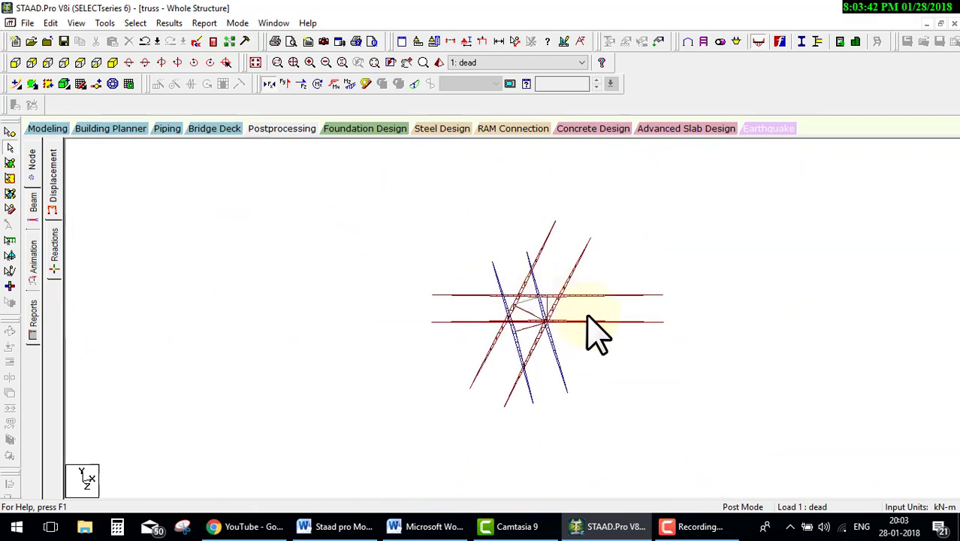
pyautogui.scroll(2, 646, 315)
pyautogui.scroll(3, 676, 325)
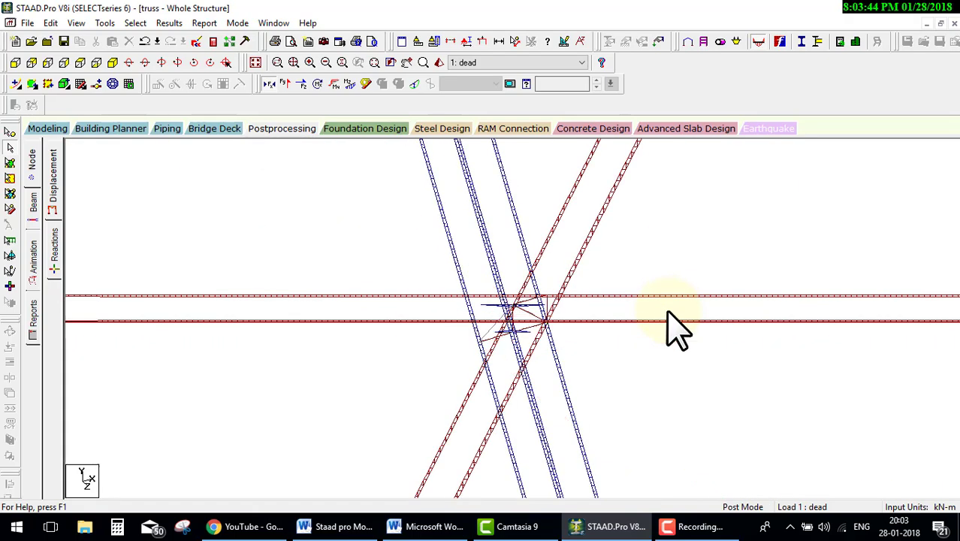
pyautogui.scroll(-2, 677, 326)
pyautogui.scroll(-1, 679, 328)
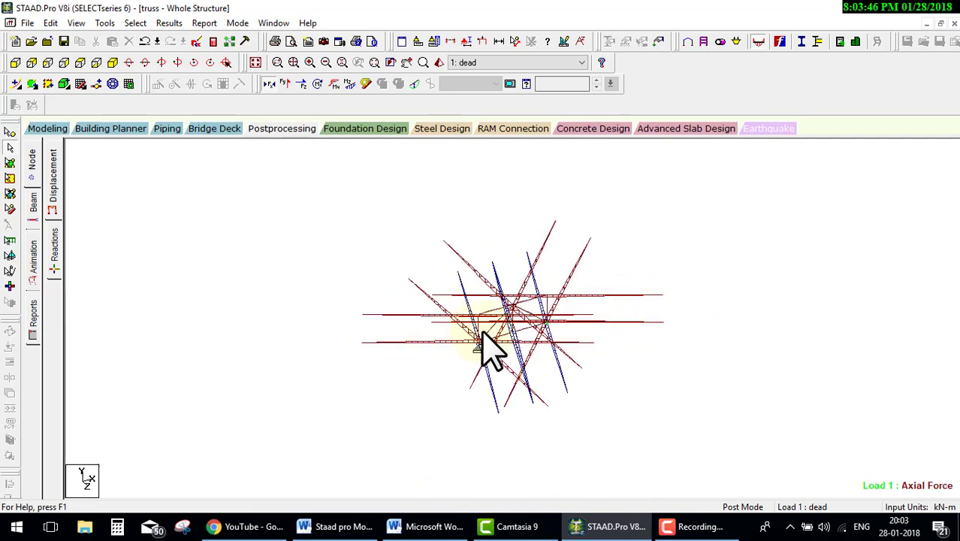
pyautogui.scroll(2, 488, 347)
pyautogui.click(17, 63)
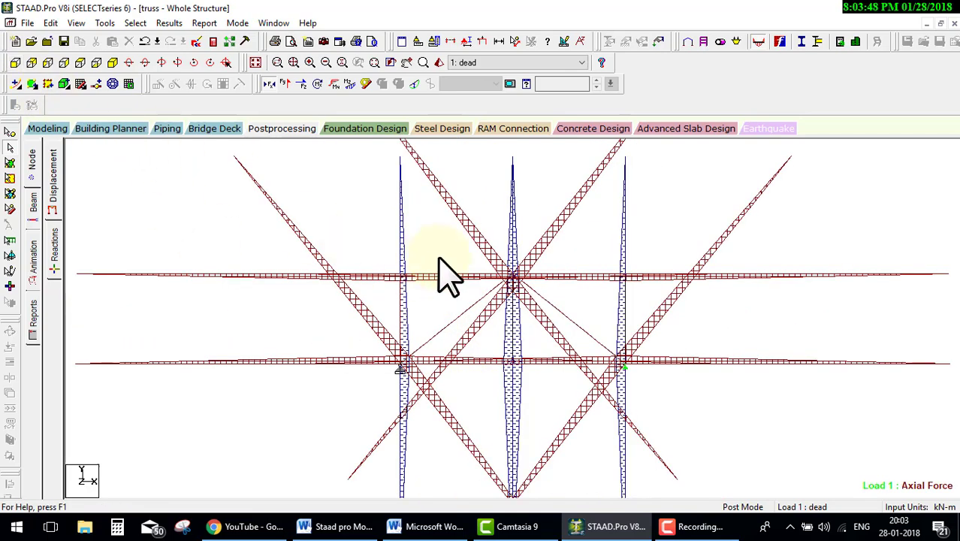
# Step: Begin increasing the axial diagram scale in the Symbols and Labels Scales settings
pyautogui.click(467, 44)
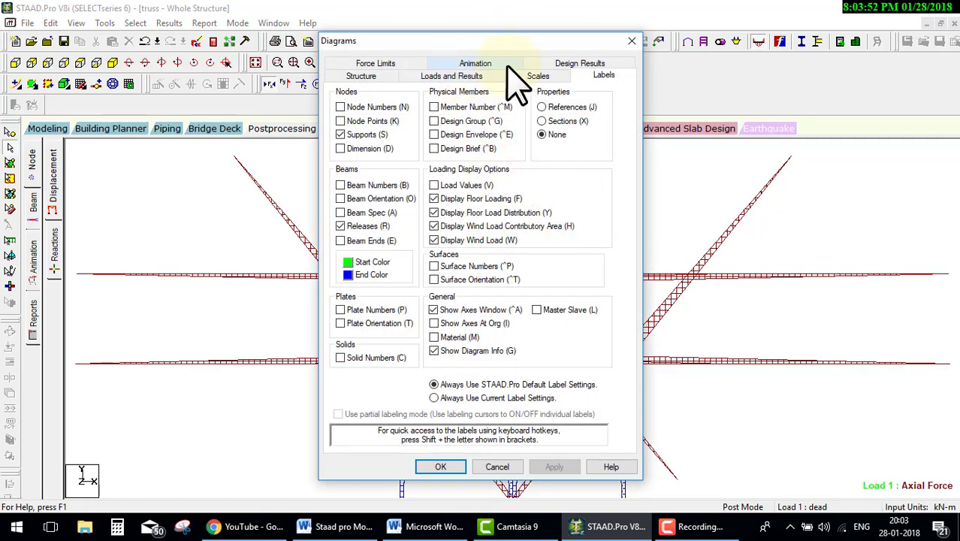
pyautogui.click(530, 76)
pyautogui.moveTo(482, 43); pyautogui.dragTo(685, 49)
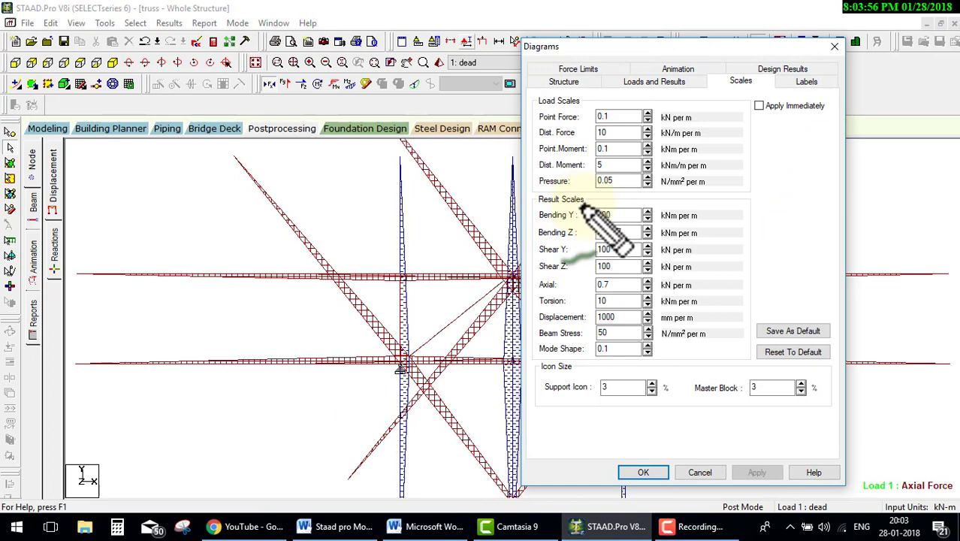
pyautogui.moveTo(580, 203)
pyautogui.mouseDown()
pyautogui.moveTo(547, 194)
pyautogui.moveTo(533, 280)
pyautogui.moveTo(611, 275)
pyautogui.mouseUp()
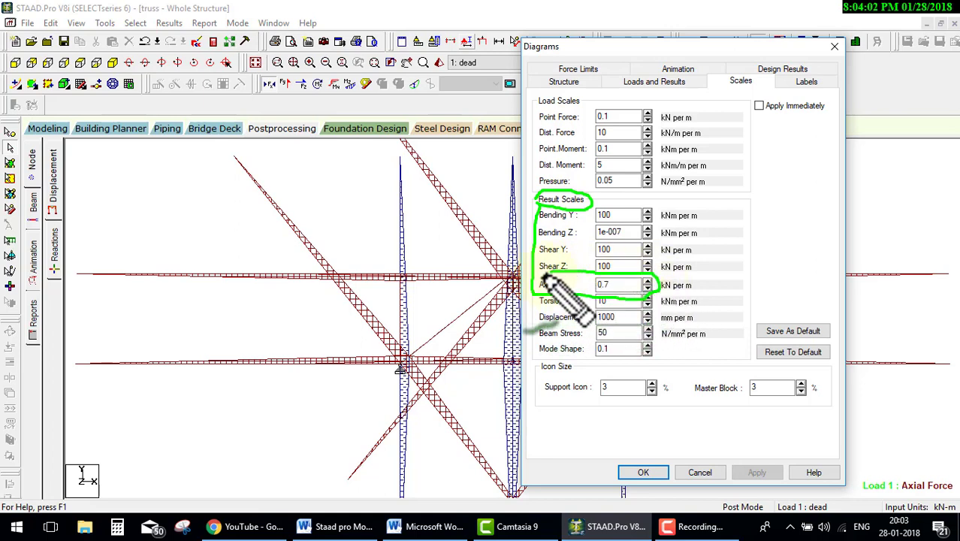
pyautogui.press('Escape')
pyautogui.click(647, 281)
pyautogui.write('9')
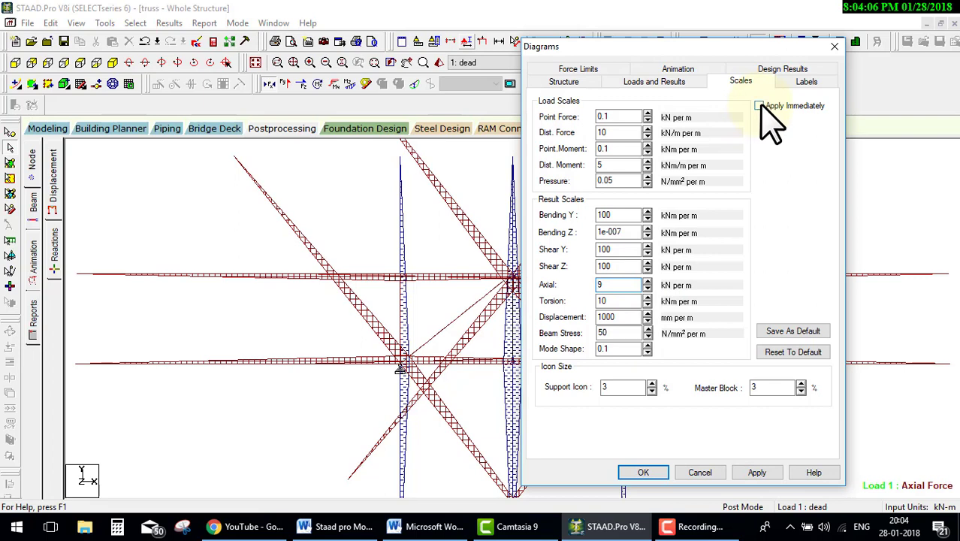
pyautogui.moveTo(831, 107)
pyautogui.mouseDown()
pyautogui.moveTo(750, 115)
pyautogui.moveTo(689, 288)
pyautogui.mouseUp()
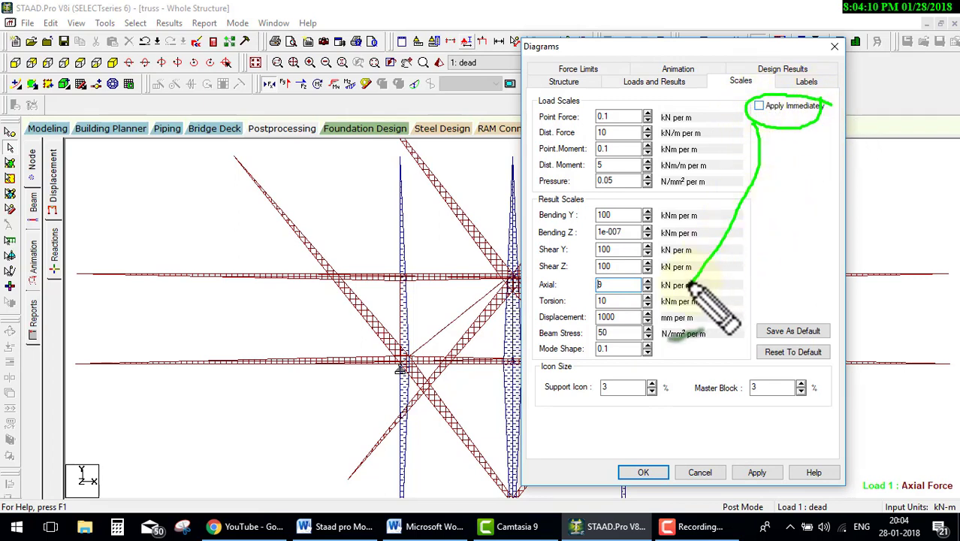
pyautogui.moveTo(689, 288); pyautogui.dragTo(663, 287)
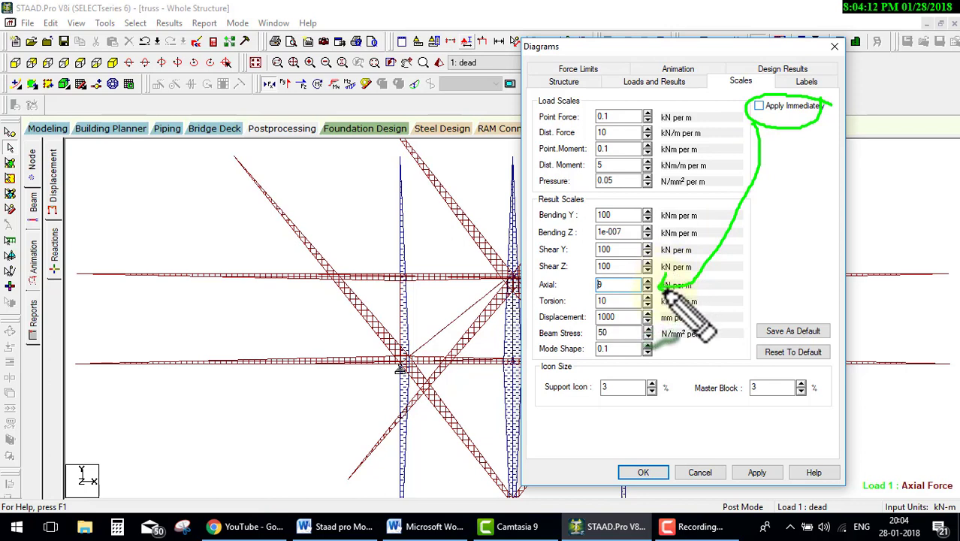
pyautogui.press('Escape')
# Step: Set the axial diagram scale to 20 kN per m and apply it
pyautogui.click(648, 281)
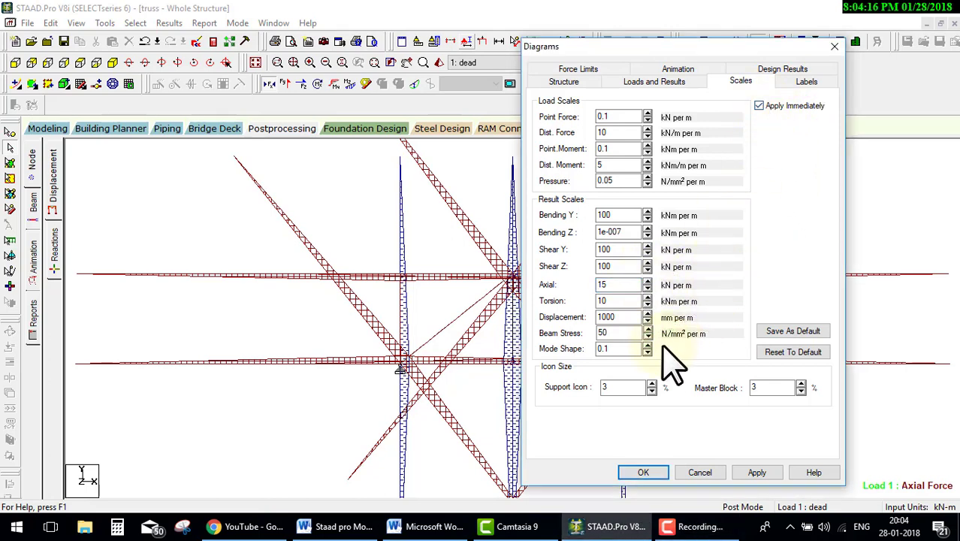
pyautogui.click(648, 282)
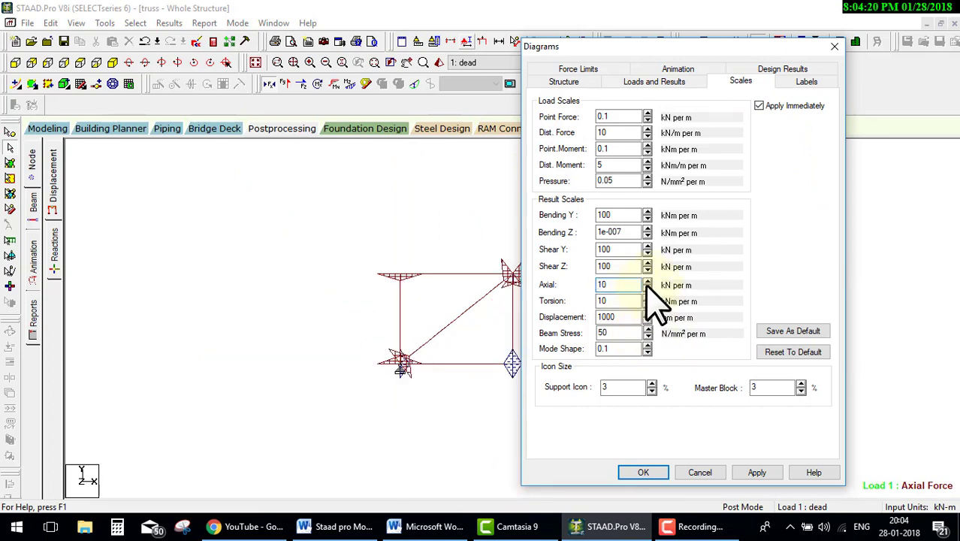
pyautogui.click(648, 280)
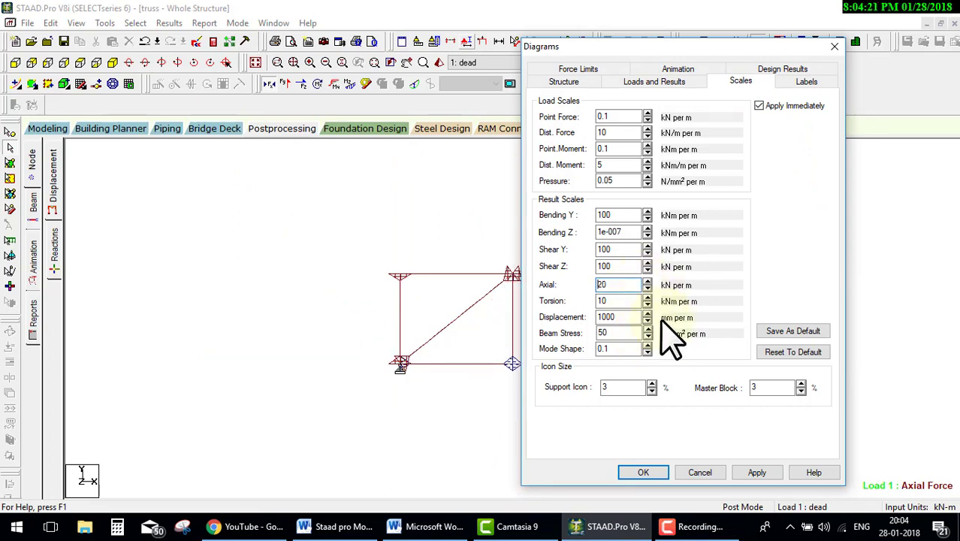
pyautogui.click(643, 473)
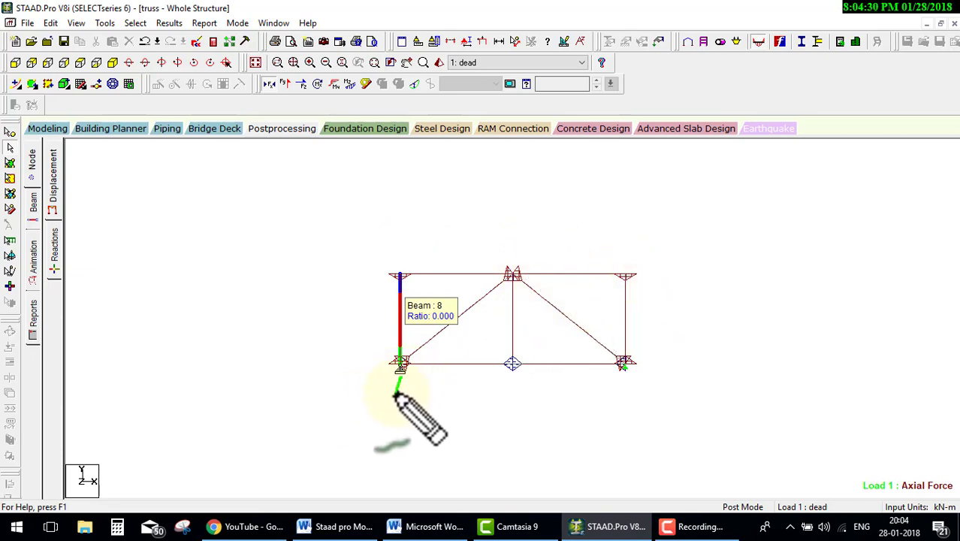
pyautogui.moveTo(395, 393); pyautogui.dragTo(398, 396)
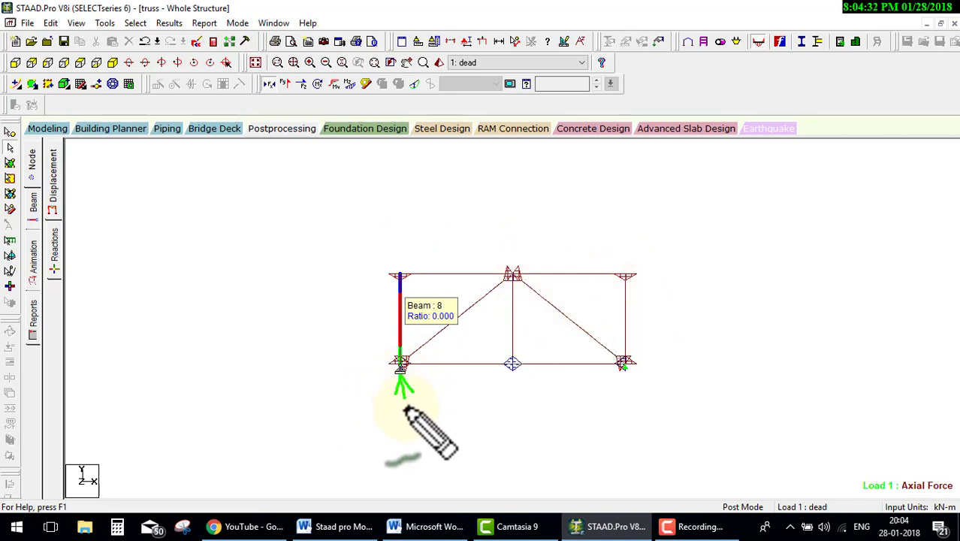
pyautogui.moveTo(623, 366); pyautogui.dragTo(624, 397)
pyautogui.press('Escape')
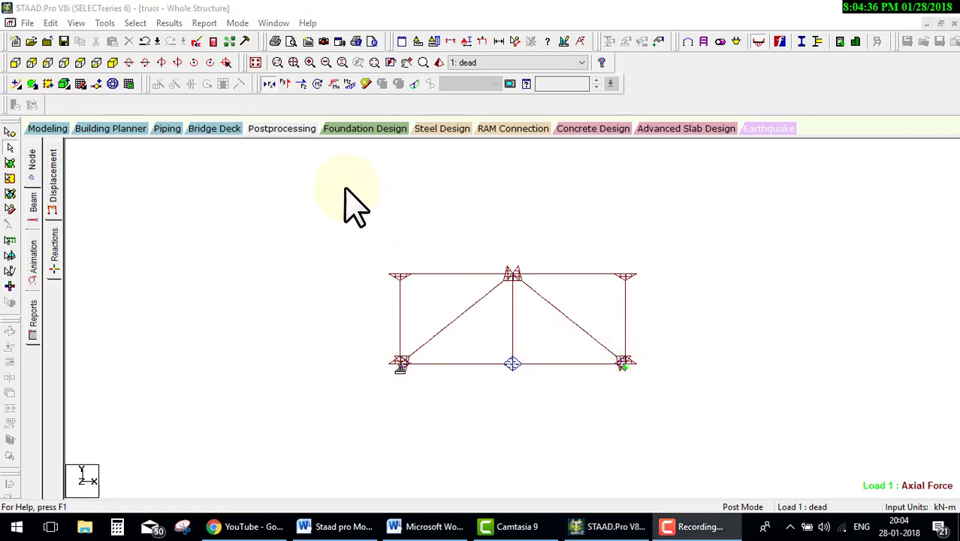
# Step: Show Load 1 support reactions, 15.298 kN vertical at nodes 1 and 3, with the statics check
pyautogui.click(302, 131)
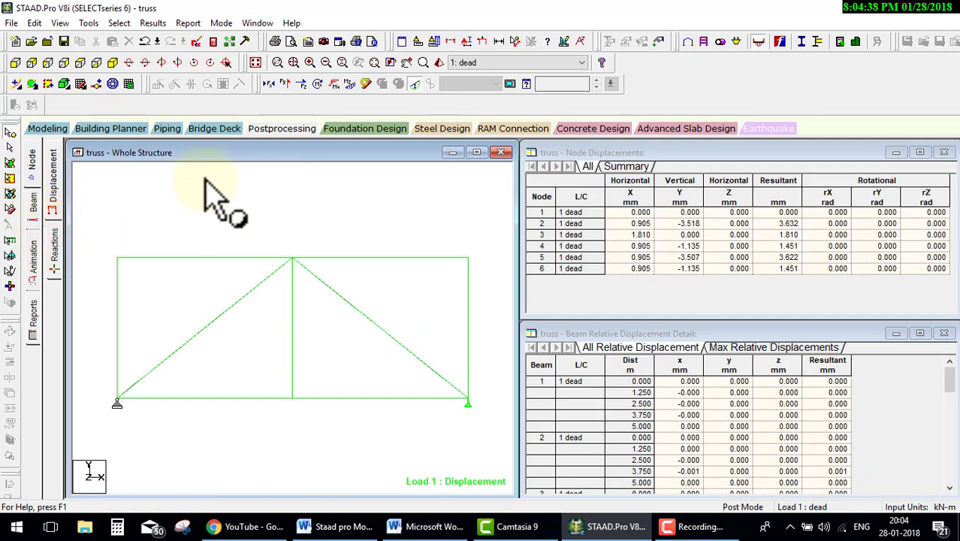
pyautogui.moveTo(316, 120)
pyautogui.mouseDown()
pyautogui.moveTo(283, 146)
pyautogui.moveTo(34, 154)
pyautogui.moveTo(39, 214)
pyautogui.moveTo(54, 235)
pyautogui.mouseUp()
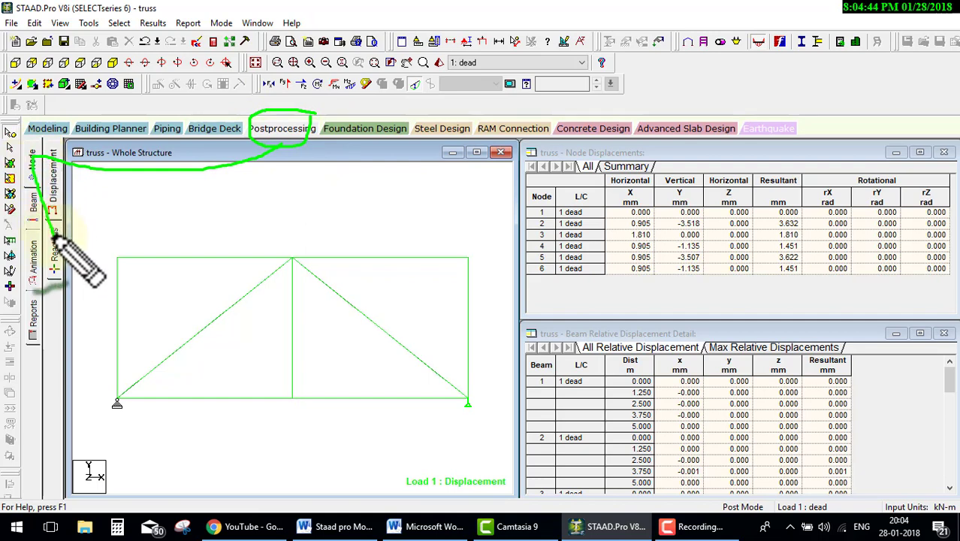
pyautogui.press('Escape')
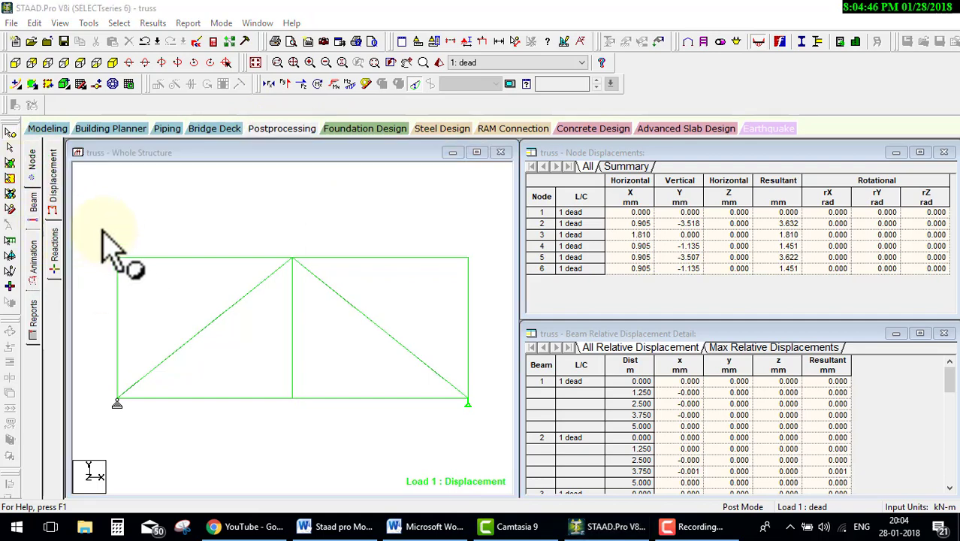
pyautogui.click(60, 252)
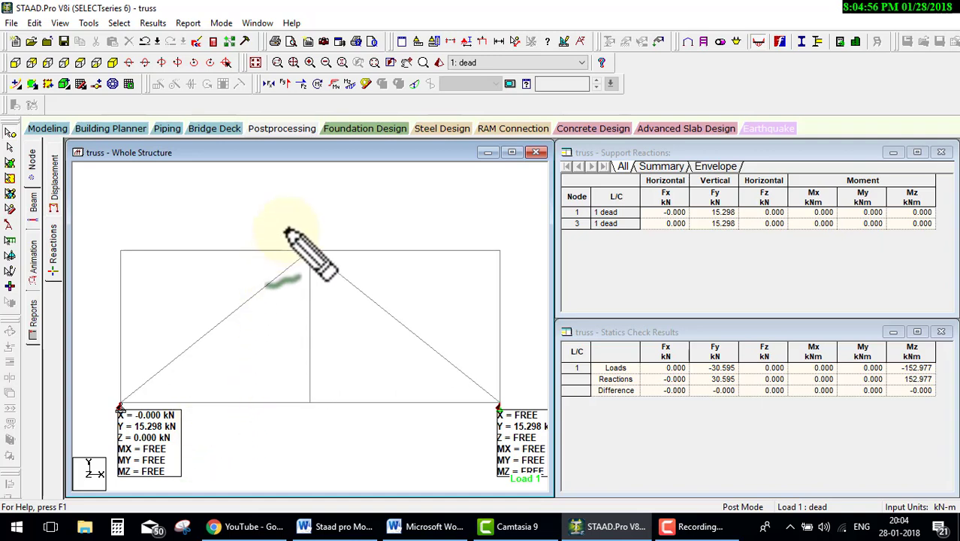
pyautogui.press('Escape')
pyautogui.click(693, 526)
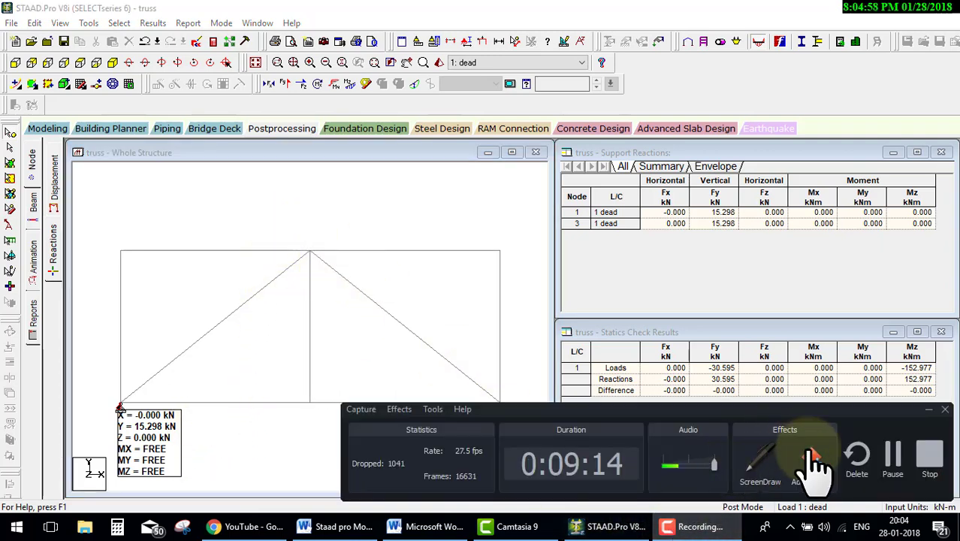
pyautogui.click(893, 458)
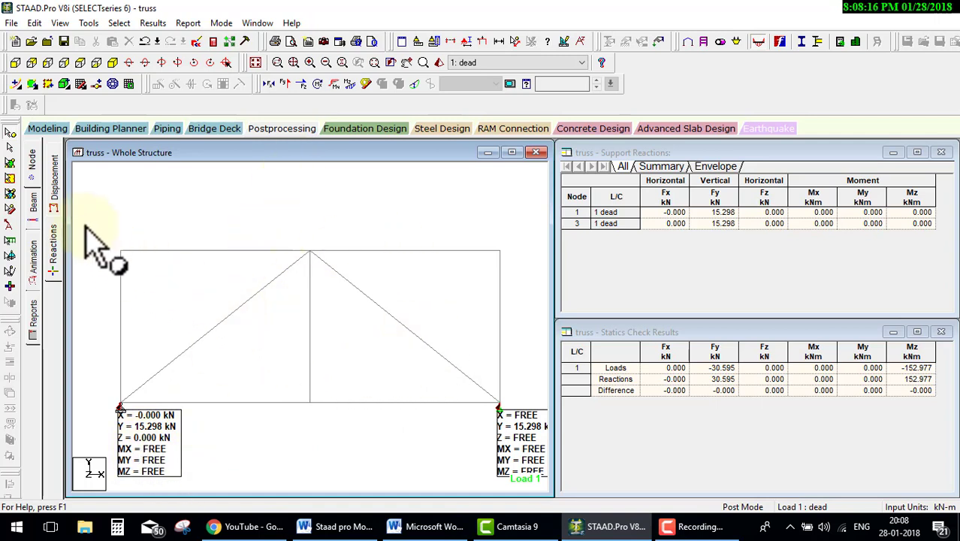
pyautogui.hotkey('ctrl', 'shift', 'd')
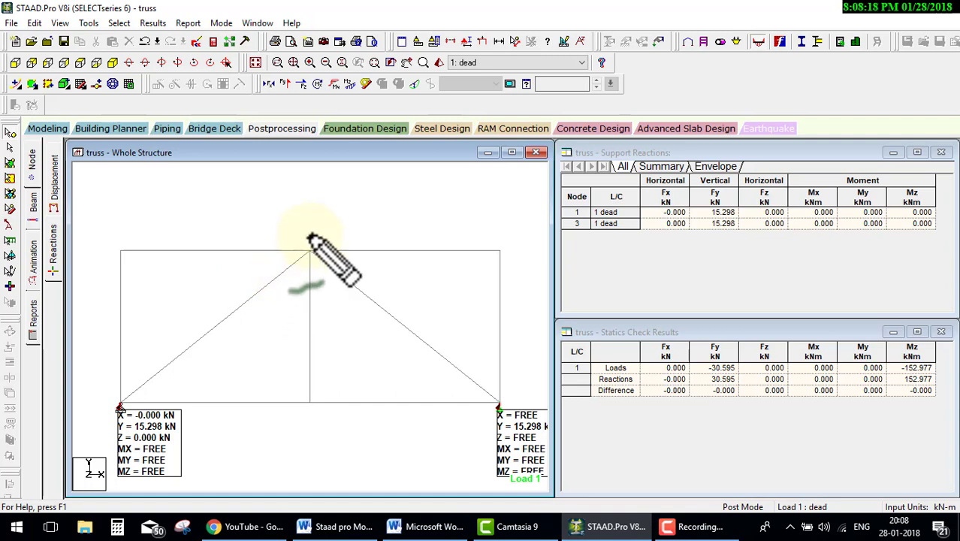
pyautogui.moveTo(319, 220); pyautogui.dragTo(325, 247)
pyautogui.moveTo(328, 286); pyautogui.dragTo(378, 287)
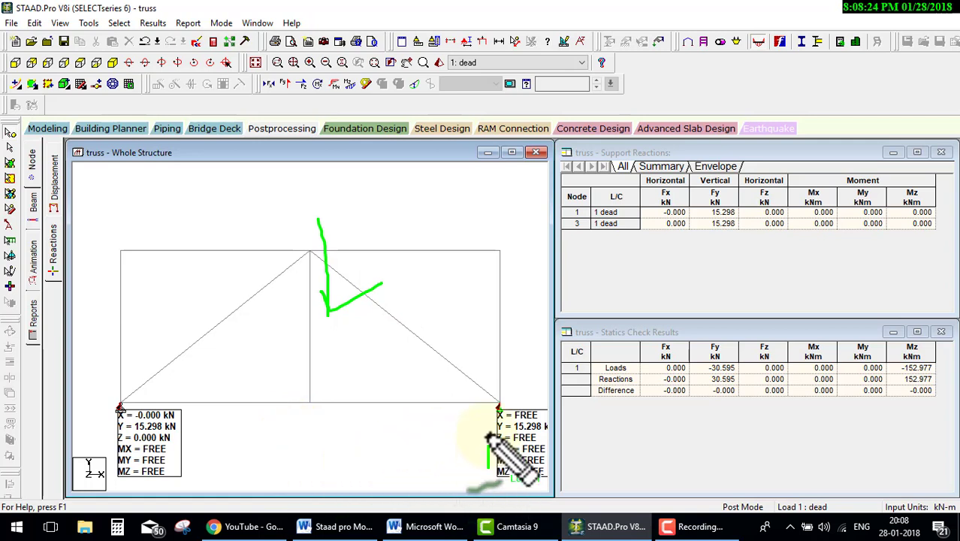
pyautogui.moveTo(489, 470)
pyautogui.mouseDown()
pyautogui.moveTo(488, 411)
pyautogui.moveTo(497, 426)
pyautogui.mouseUp()
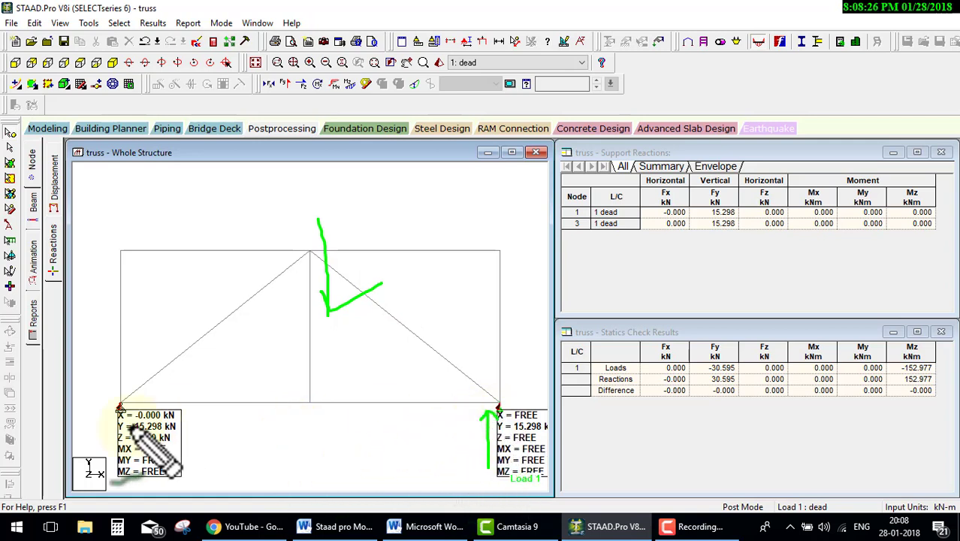
pyautogui.moveTo(132, 469)
pyautogui.mouseDown()
pyautogui.moveTo(132, 398)
pyautogui.moveTo(157, 418)
pyautogui.mouseUp()
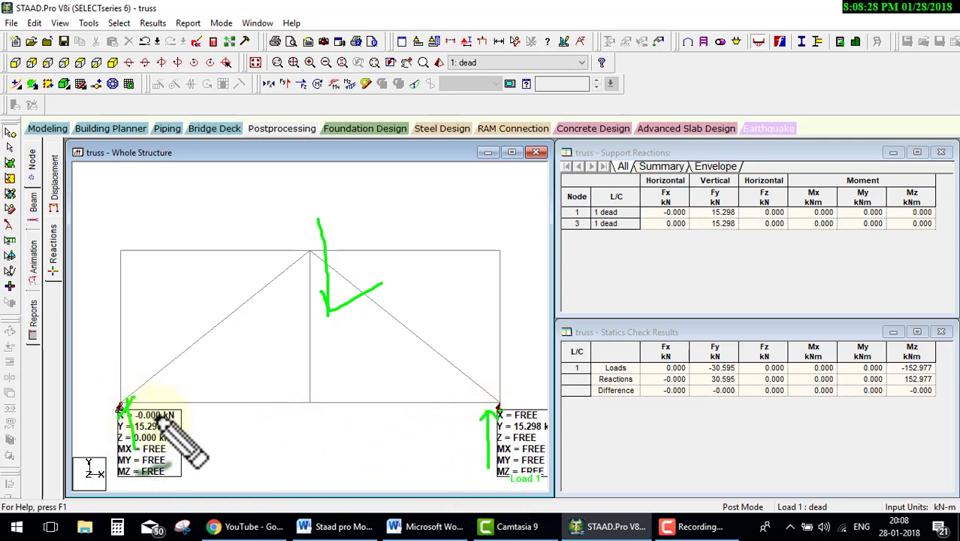